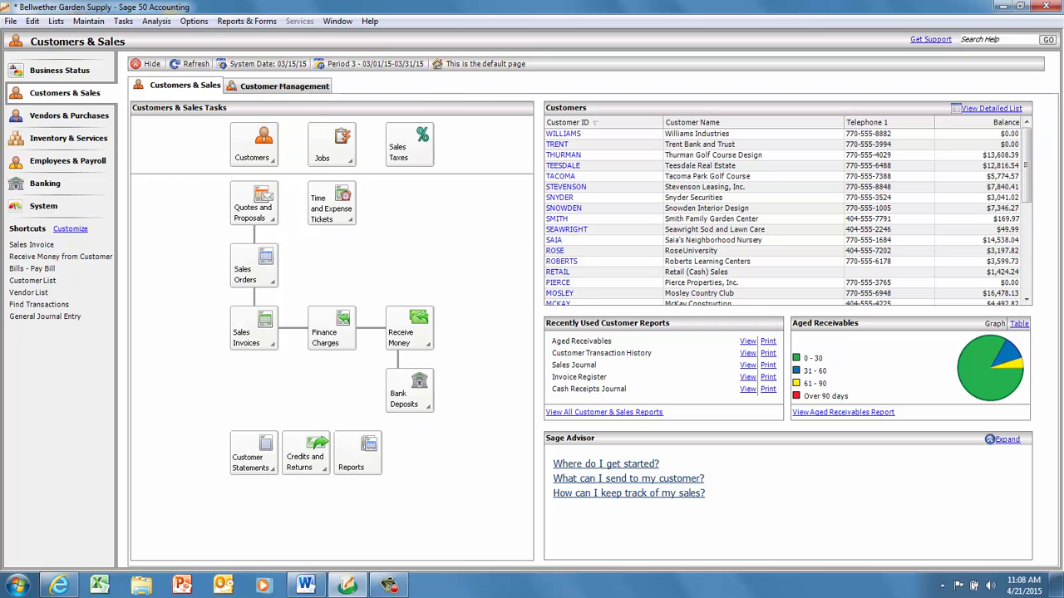
- Open the Working Trial Balance report from the General Ledger reports
left_click(247, 22)
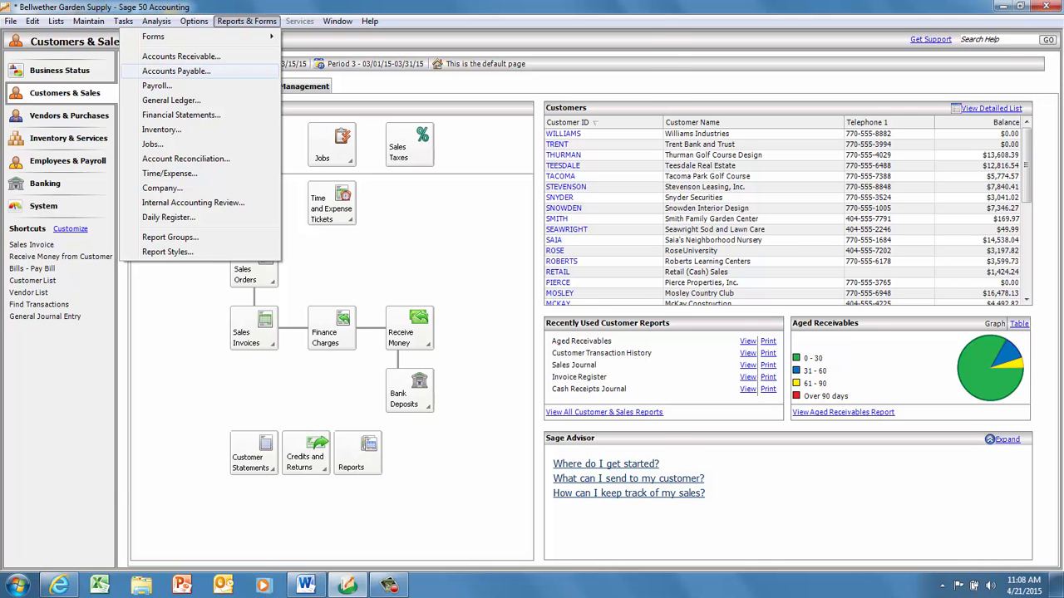
left_click(172, 101)
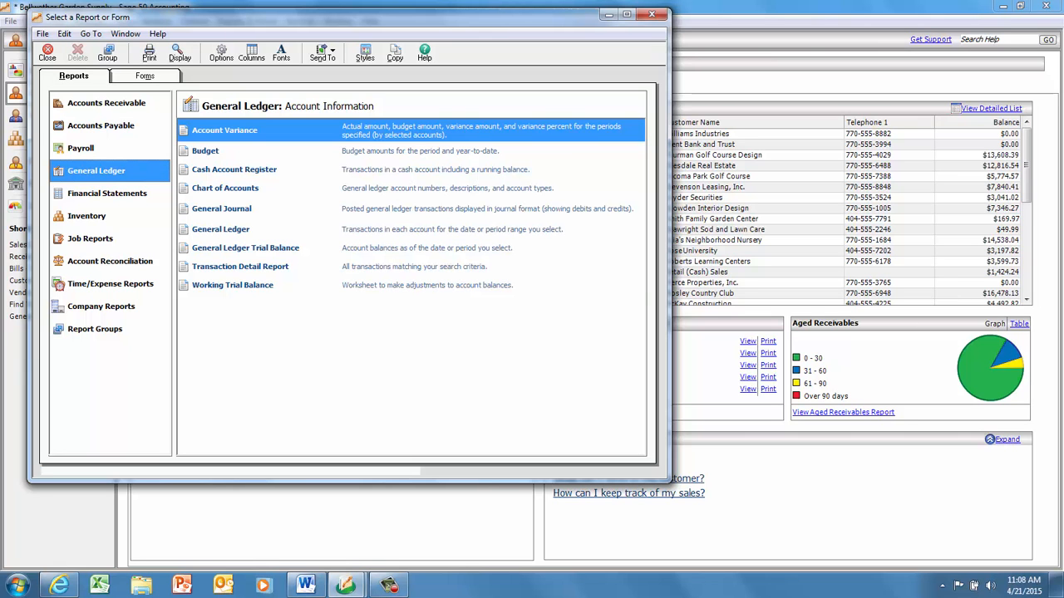
left_click(233, 285)
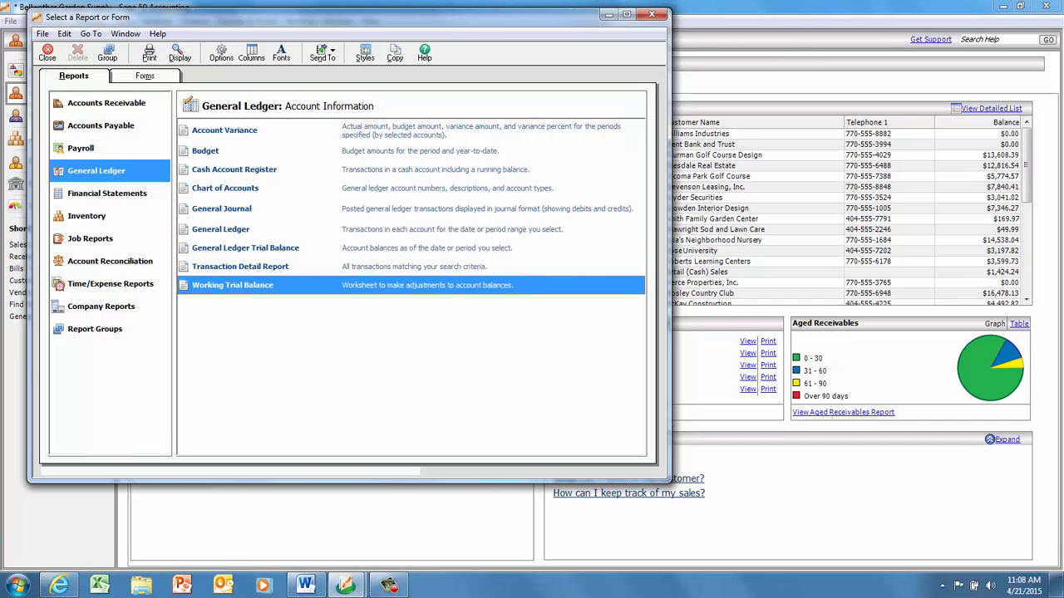
double_click(233, 285)
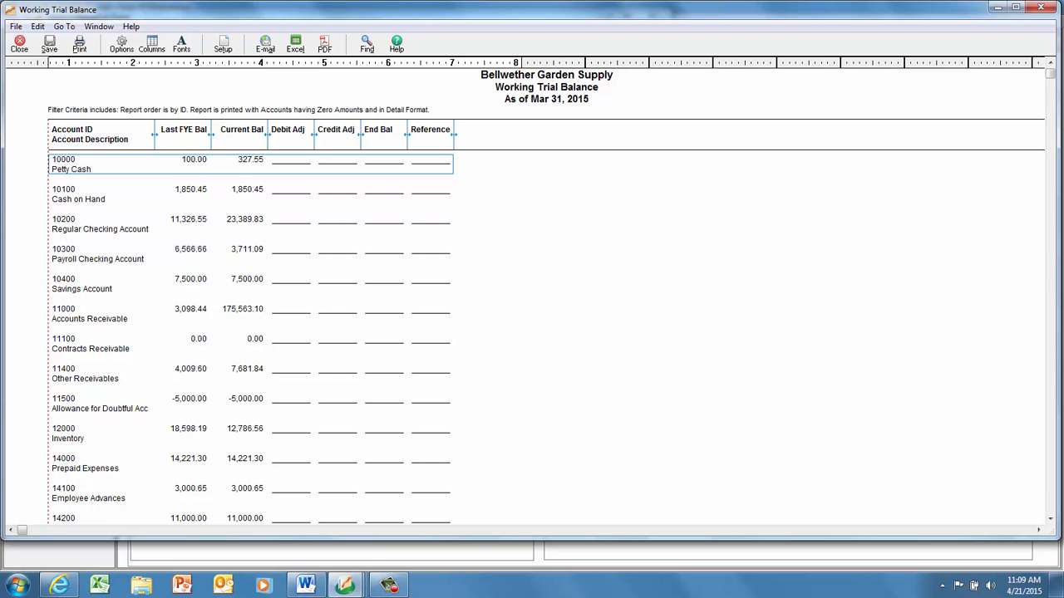
- Review the account balances in the Working Trial Balance from the first account through the totals, and close the report
left_click(1049, 519)
left_click(1050, 518)
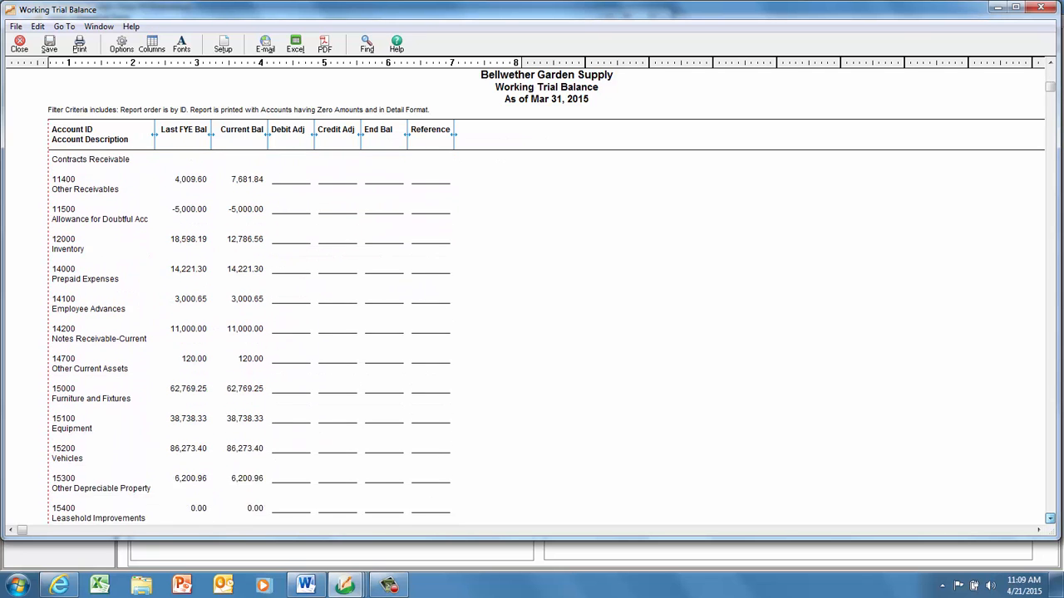
left_click(1050, 519)
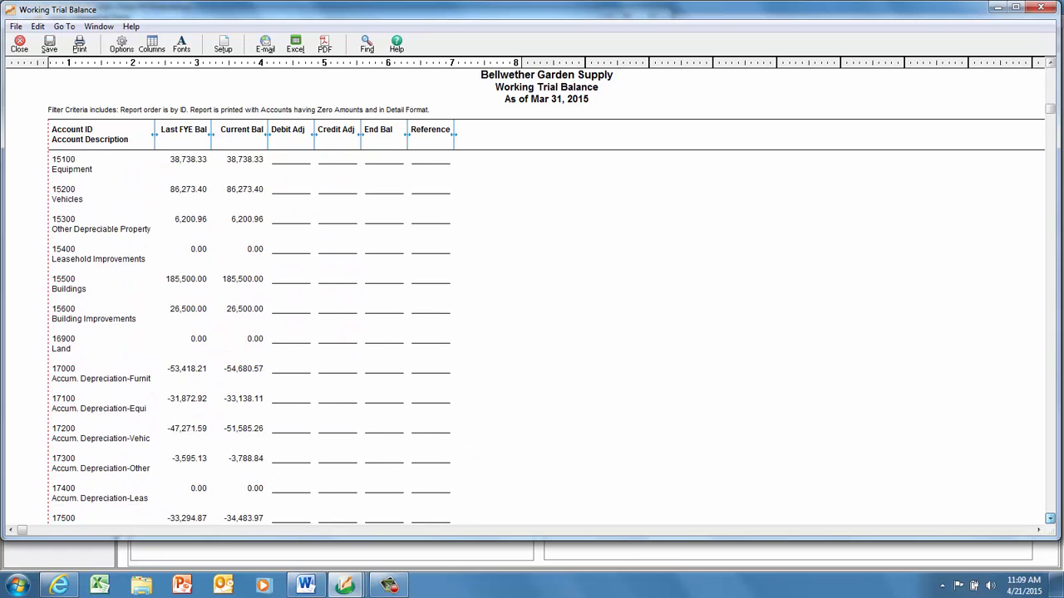
left_click(1049, 518)
left_click(1050, 518)
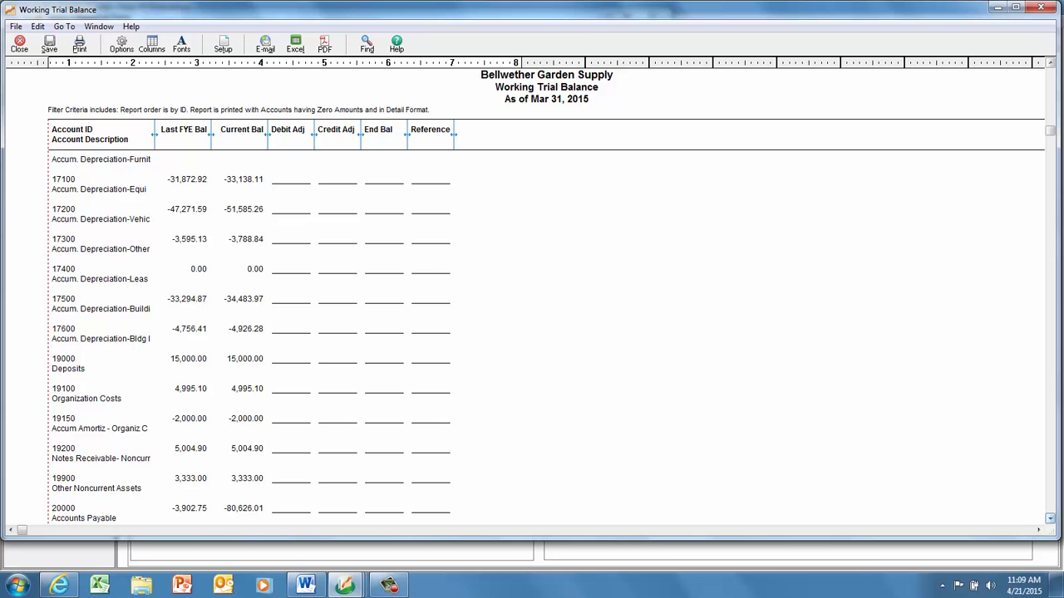
left_click(1049, 519)
left_click(1049, 519)
left_click(1050, 519)
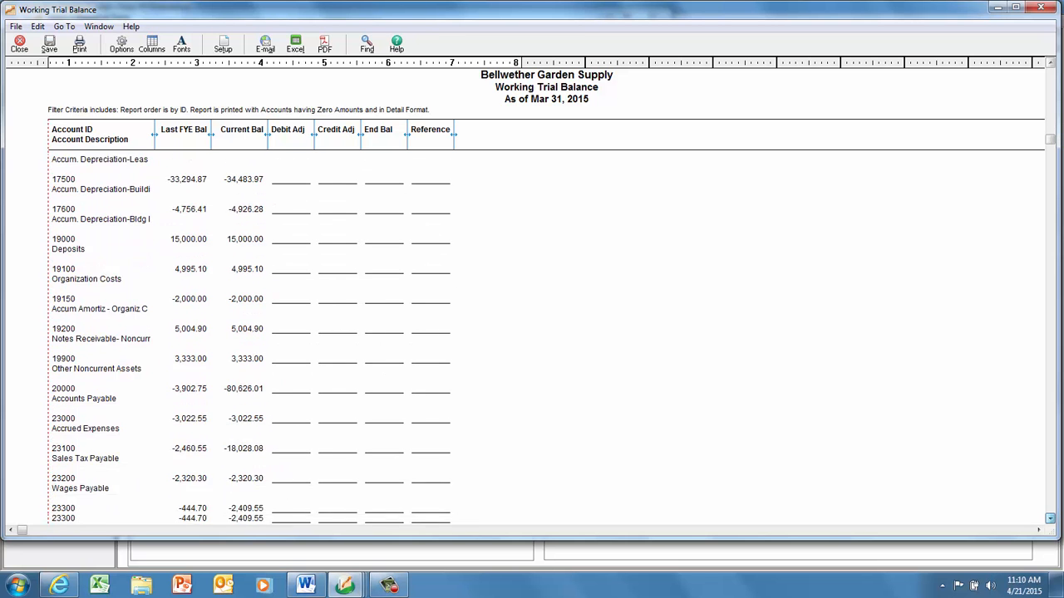
left_click(1050, 518)
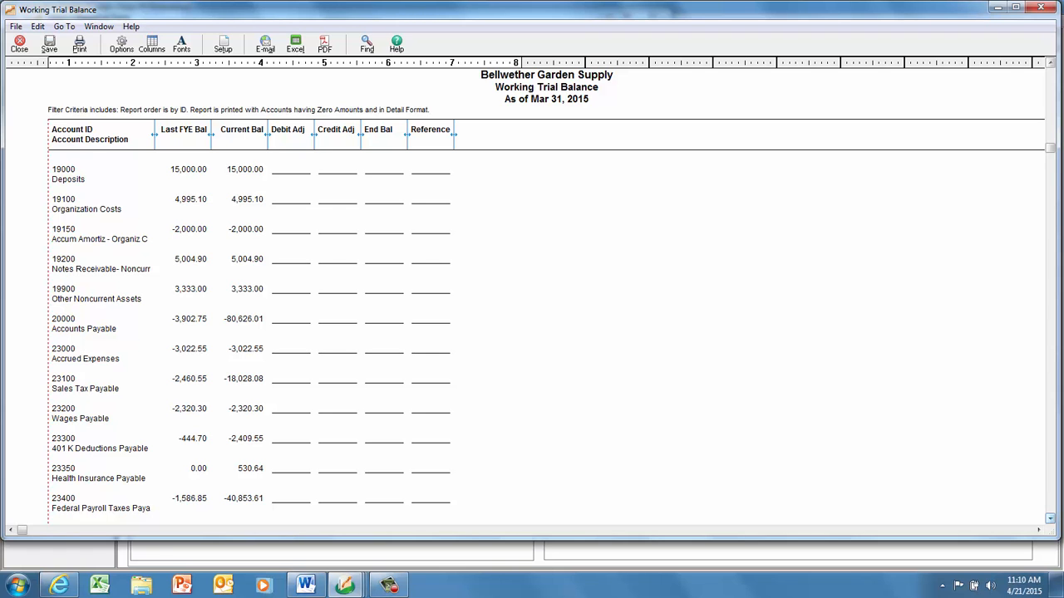
left_click_drag(1050, 148, 1051, 271)
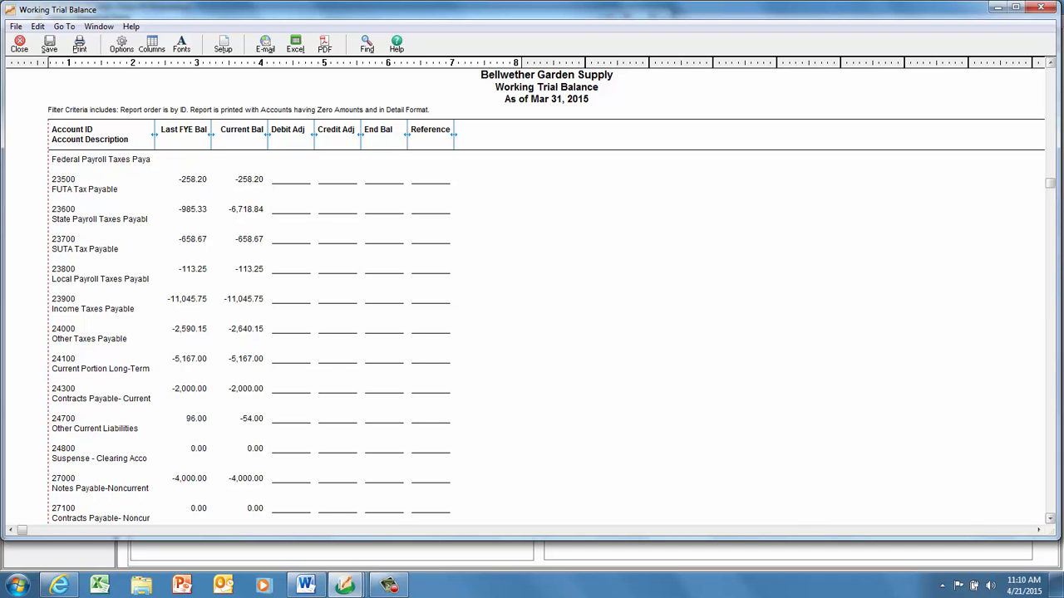
left_click_drag(1050, 184, 1050, 508)
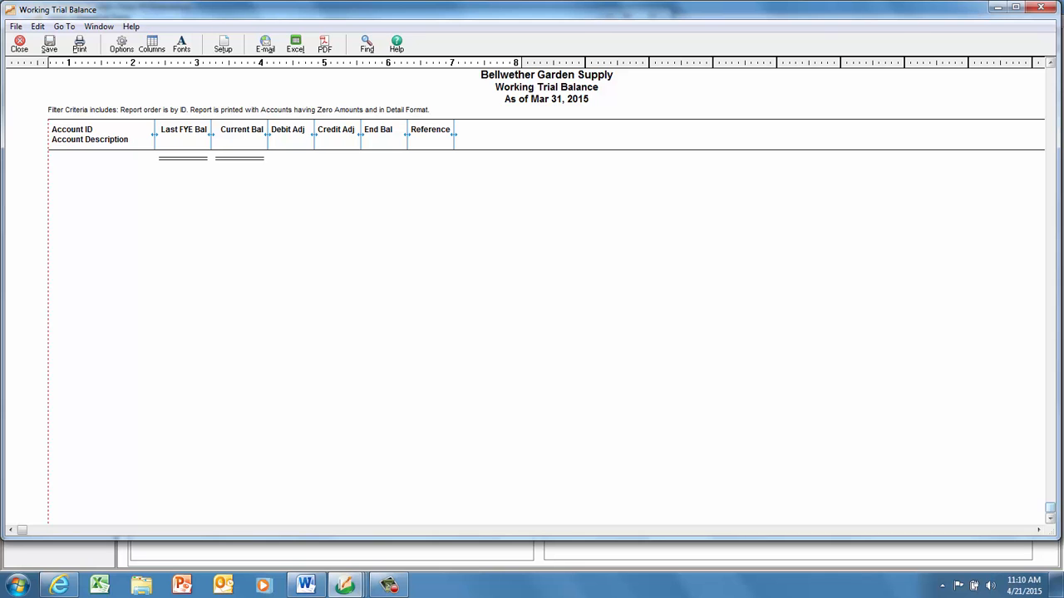
left_click(1050, 62)
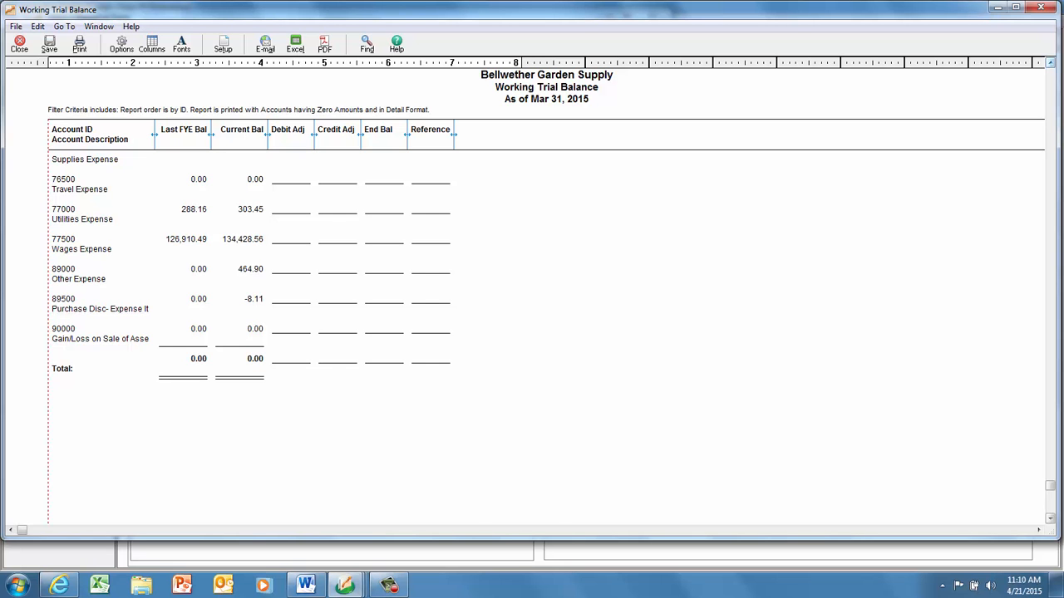
left_click_drag(1050, 486, 1050, 70)
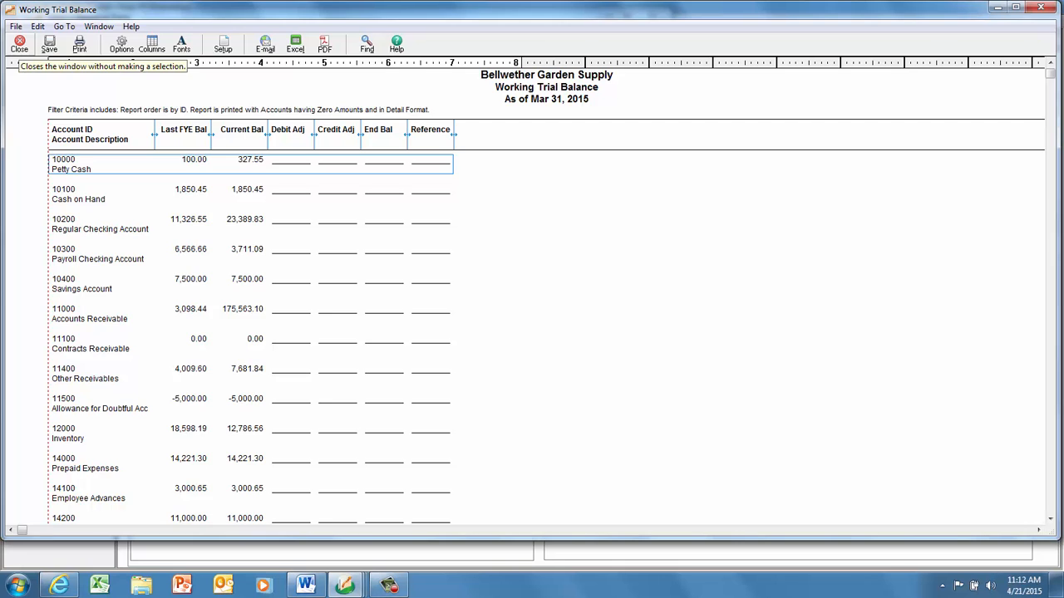
left_click(19, 43)
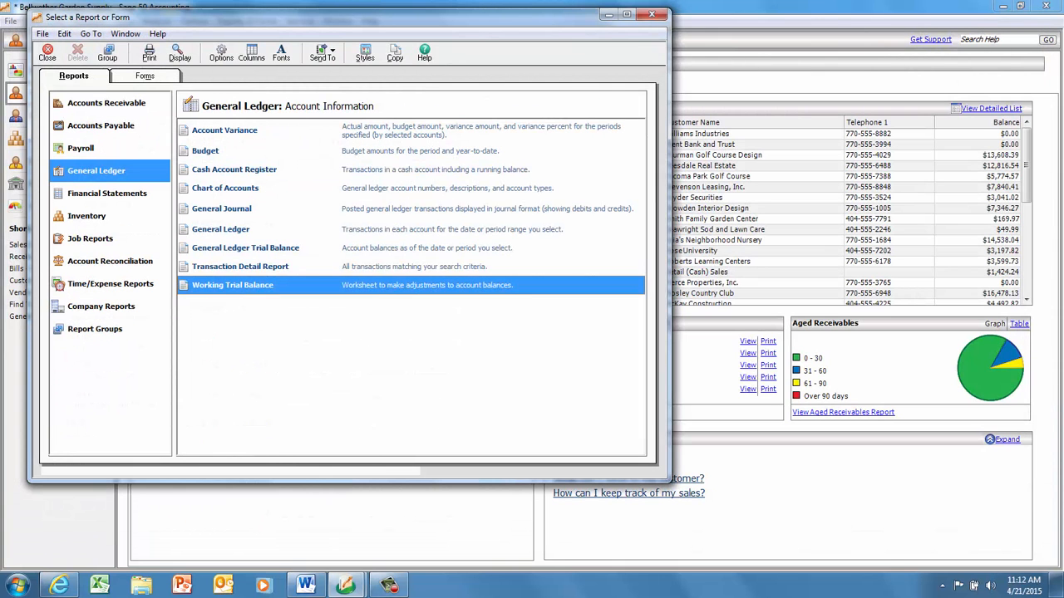
- View the General Ledger Trial Balance as of Mar 31, 2015, and close it along with the report selection window
left_click(245, 248)
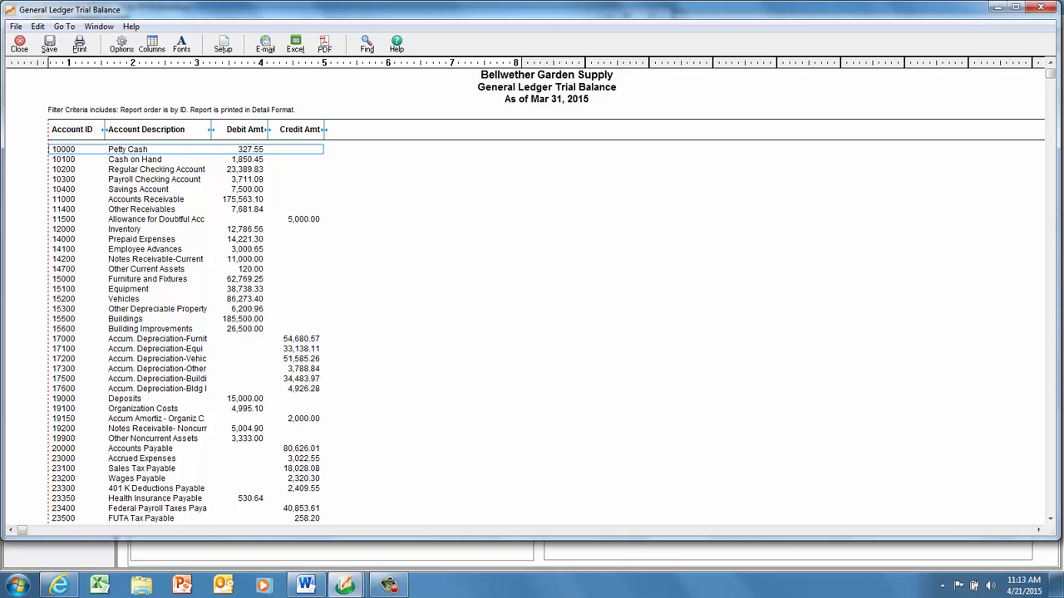
left_click(20, 44)
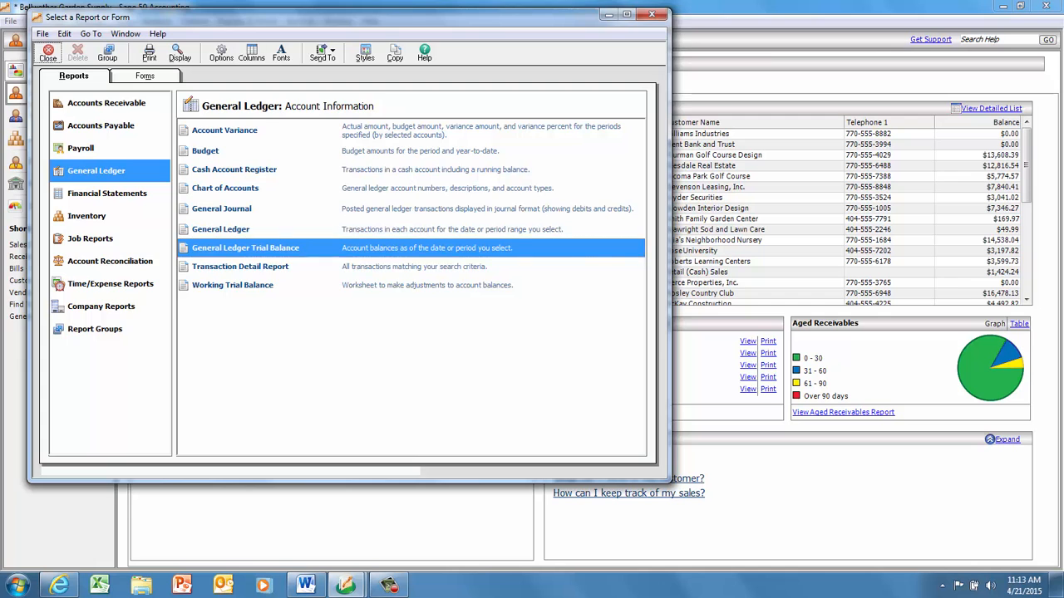
left_click(47, 52)
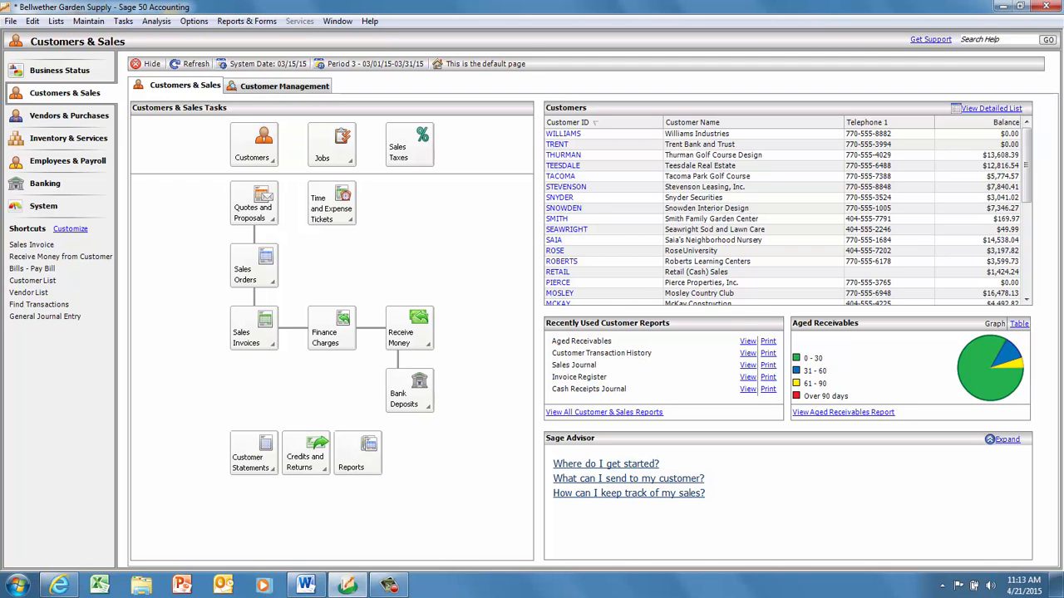
- Start a general journal entry dated Mar 31, 2015 with the reference "a"
left_click(45, 182)
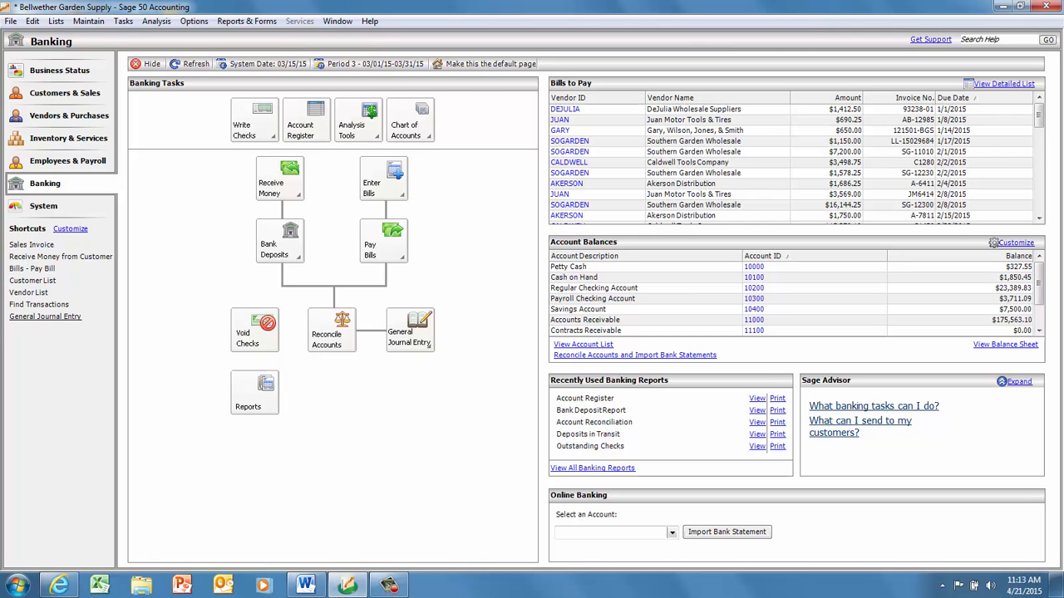
left_click(45, 317)
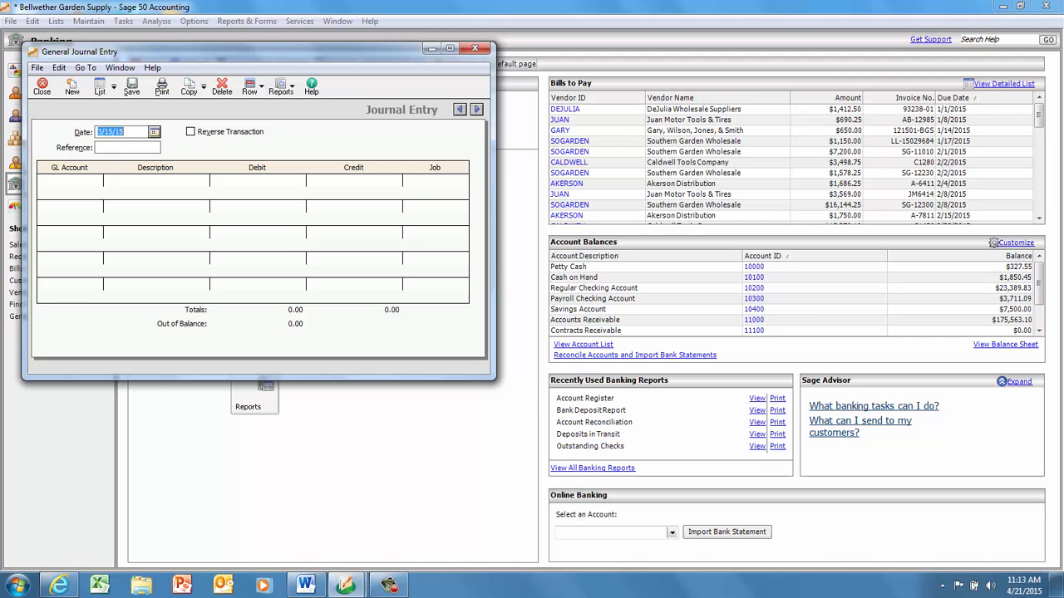
left_click(154, 133)
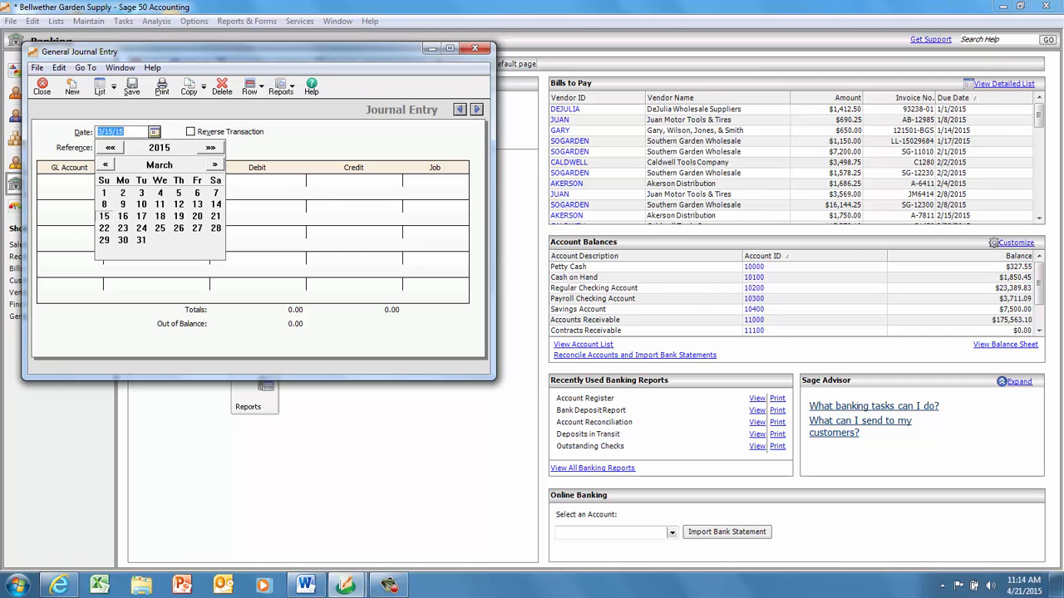
left_click(141, 240)
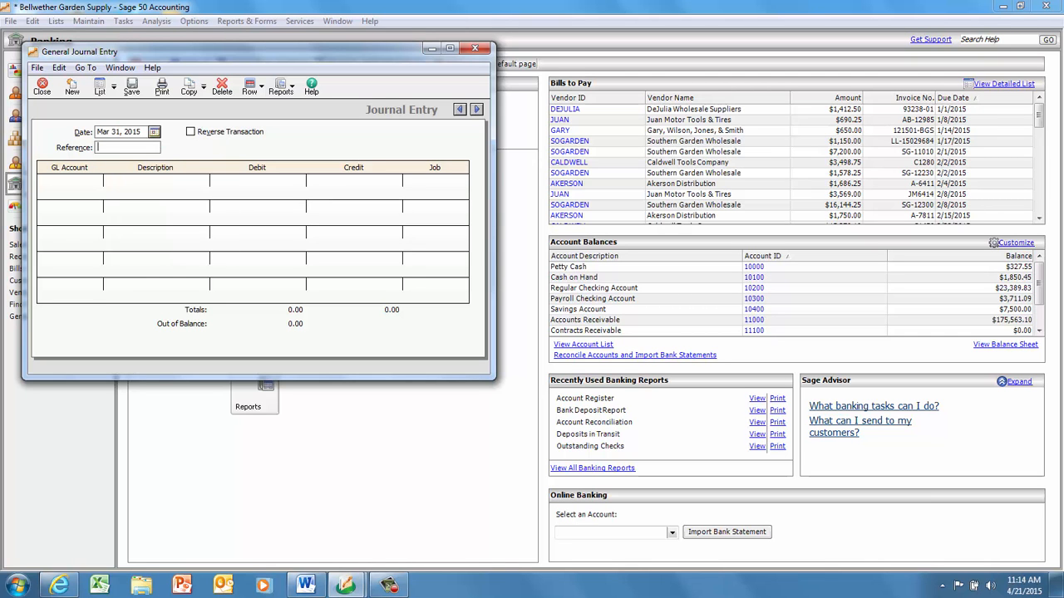
type("a")
key("Tab")
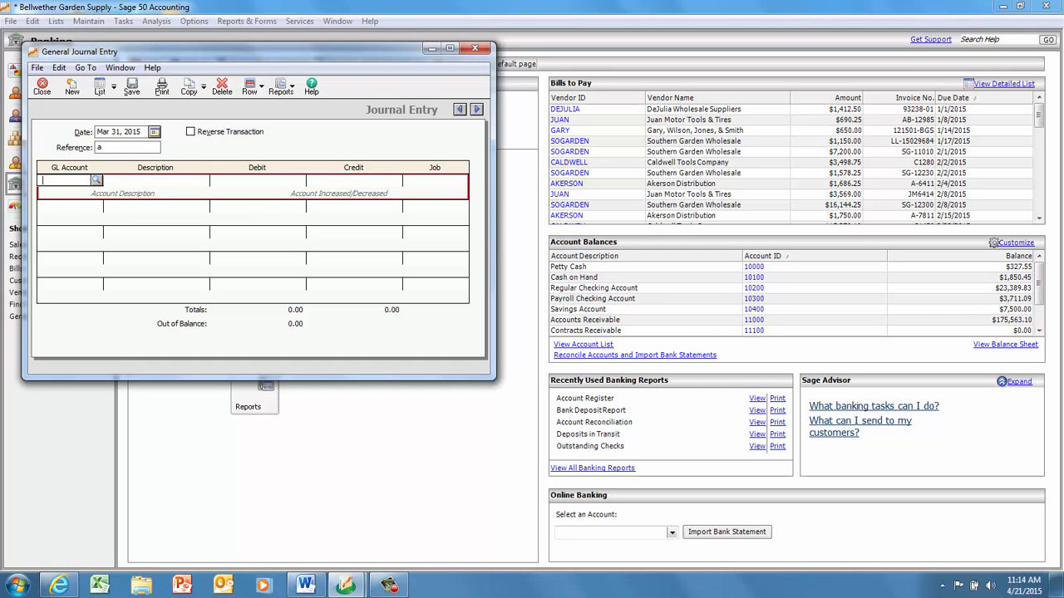
- Assign account 67000 Insurance Expense to the first line of the journal entry
left_click(96, 181)
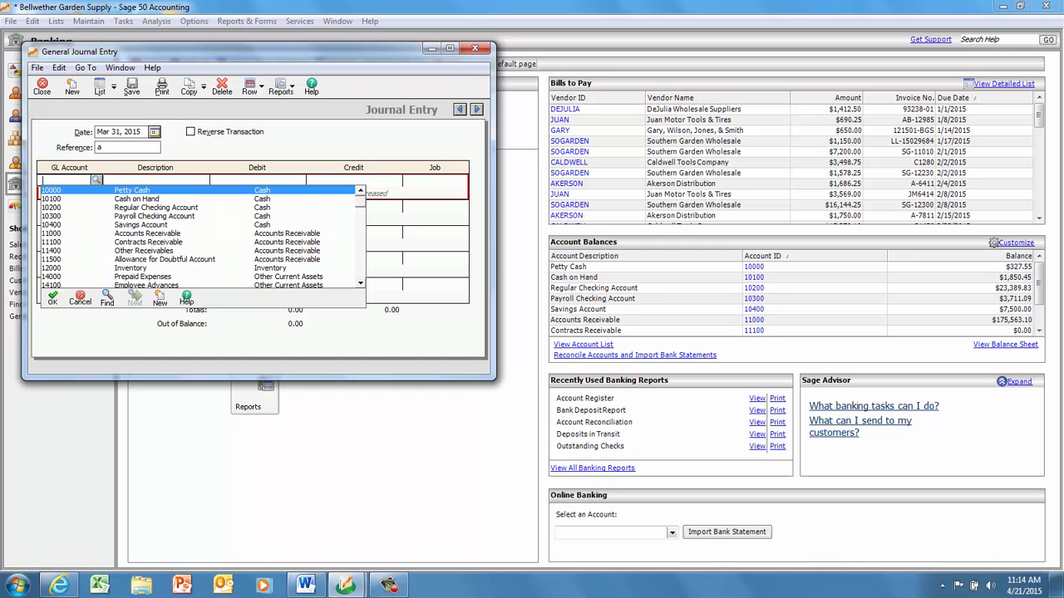
left_click_drag(361, 202, 361, 272)
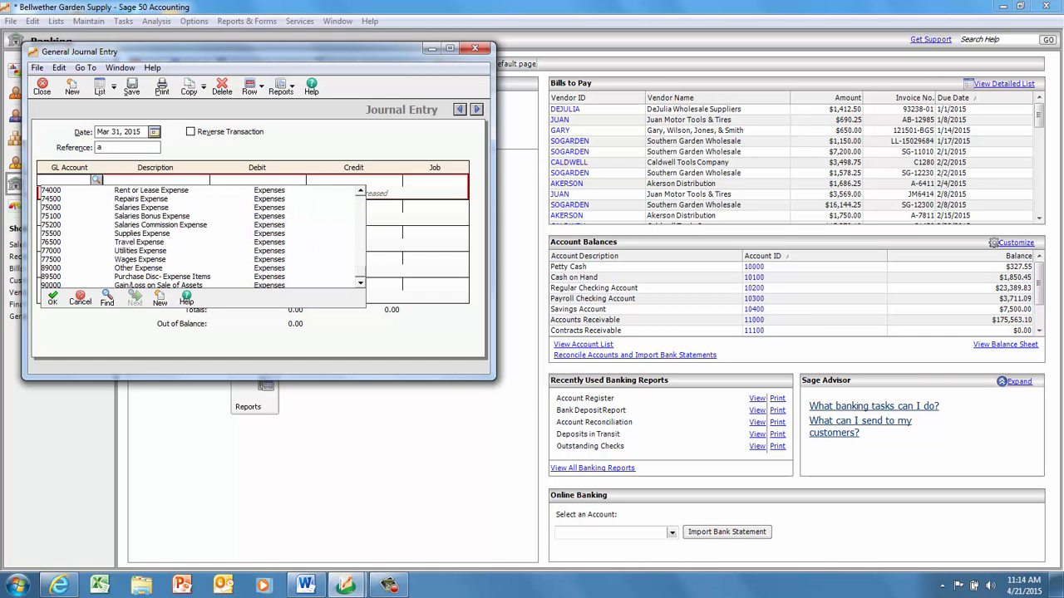
scroll(199, 237, "up", 5)
scroll(199, 237, "up", 6)
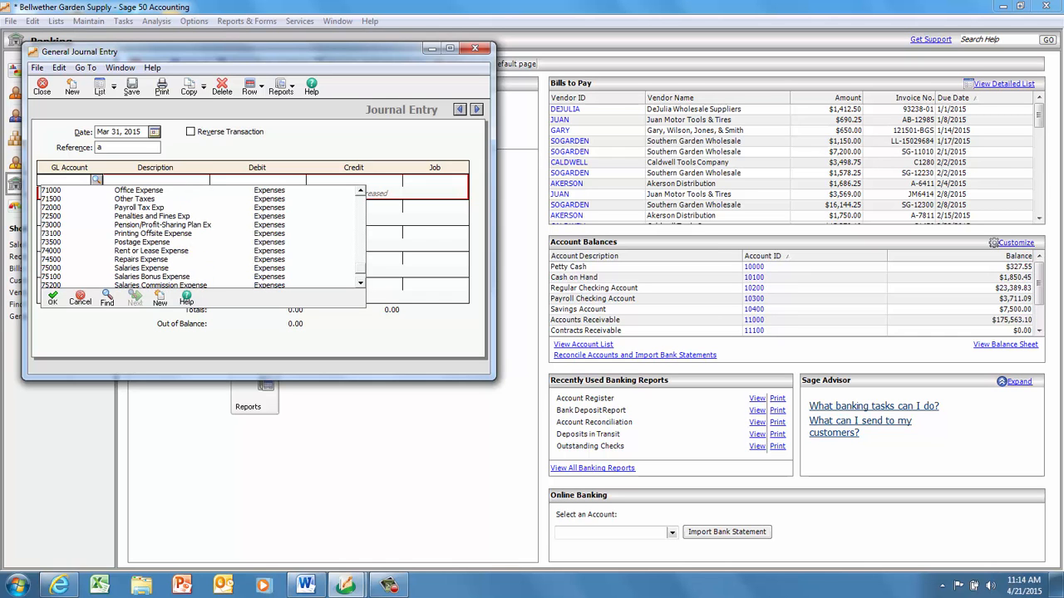
scroll(200, 237, "up", 5)
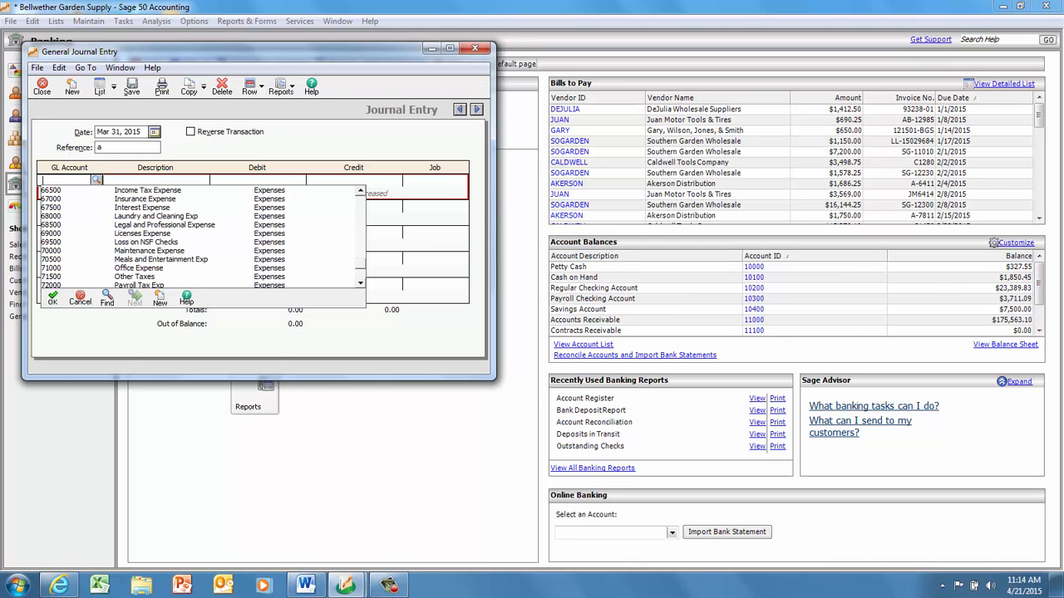
left_click(145, 199)
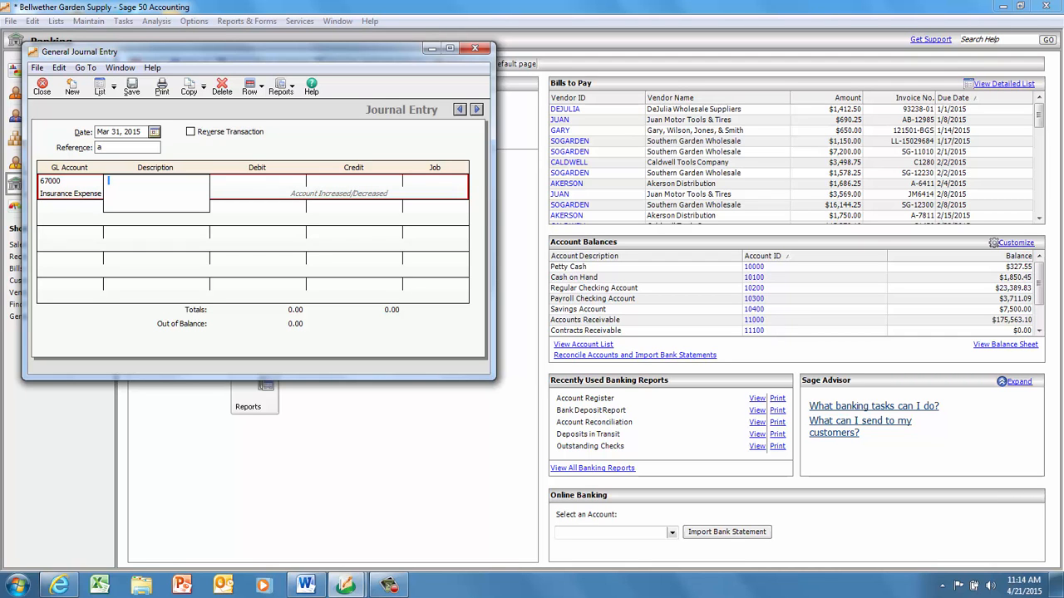
- Describe the Insurance Expense line as "insurance used in March" and debit it 1,000
type("insurance used in March")
key("Tab")
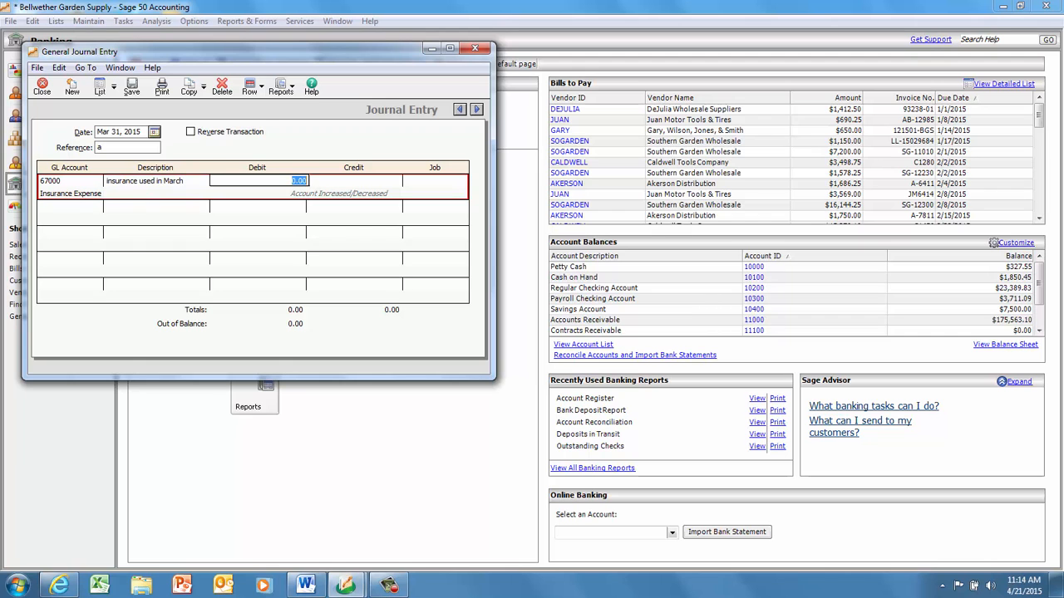
type("1,00")
type("0")
key("Tab")
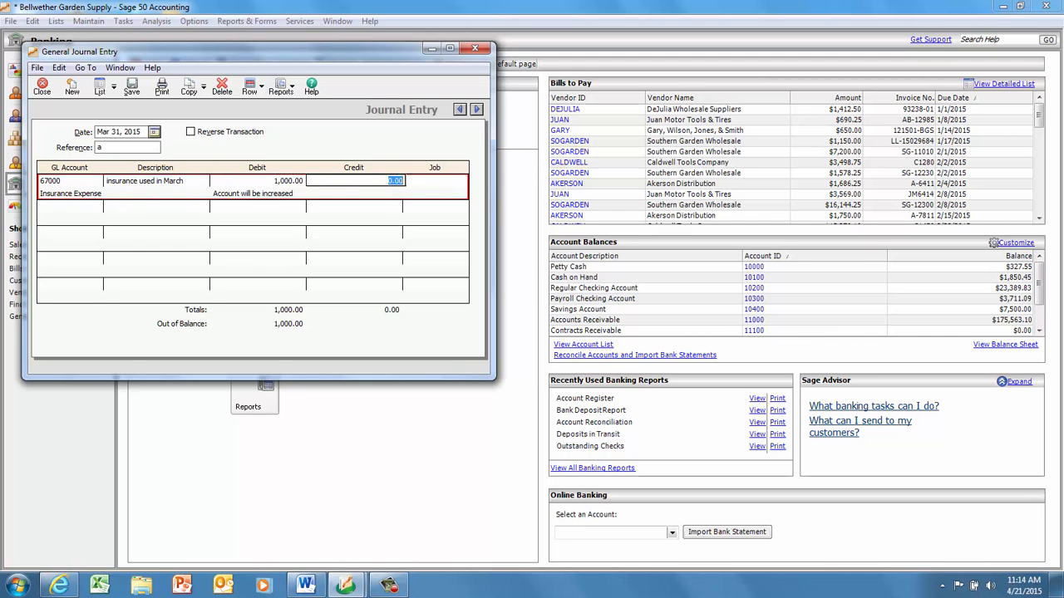
key("Tab")
key("Tab")
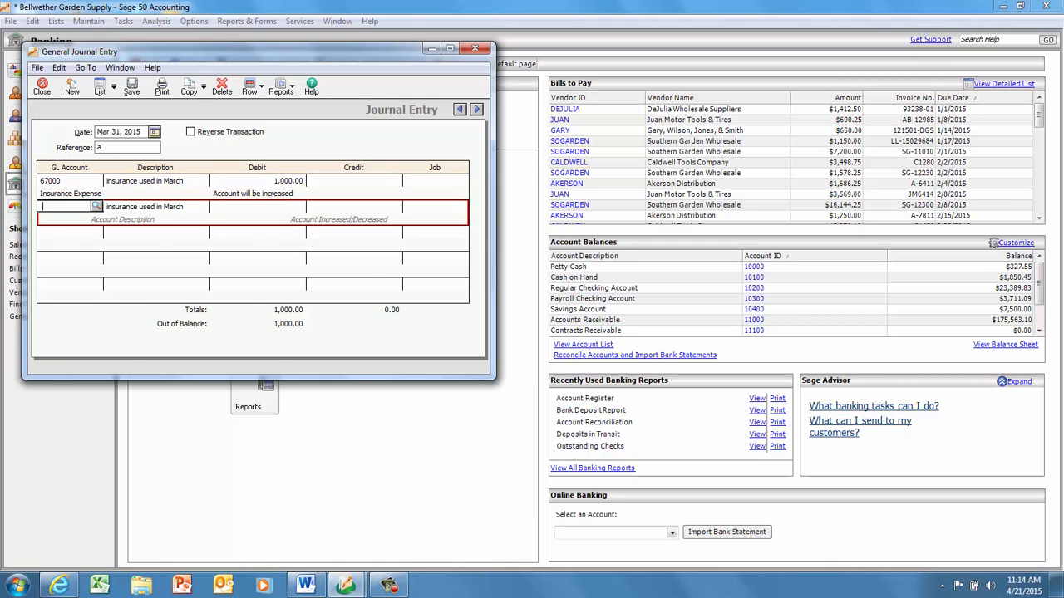
- Credit 1,000 to account 14000 Prepaid Expenses on the second line and save the journal entry
left_click(97, 206)
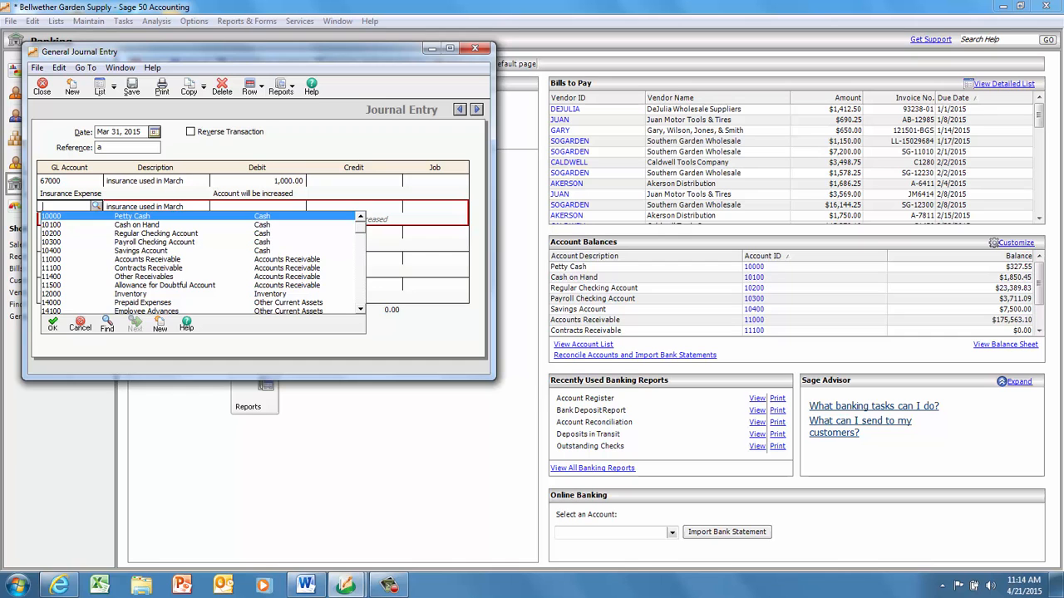
double_click(143, 302)
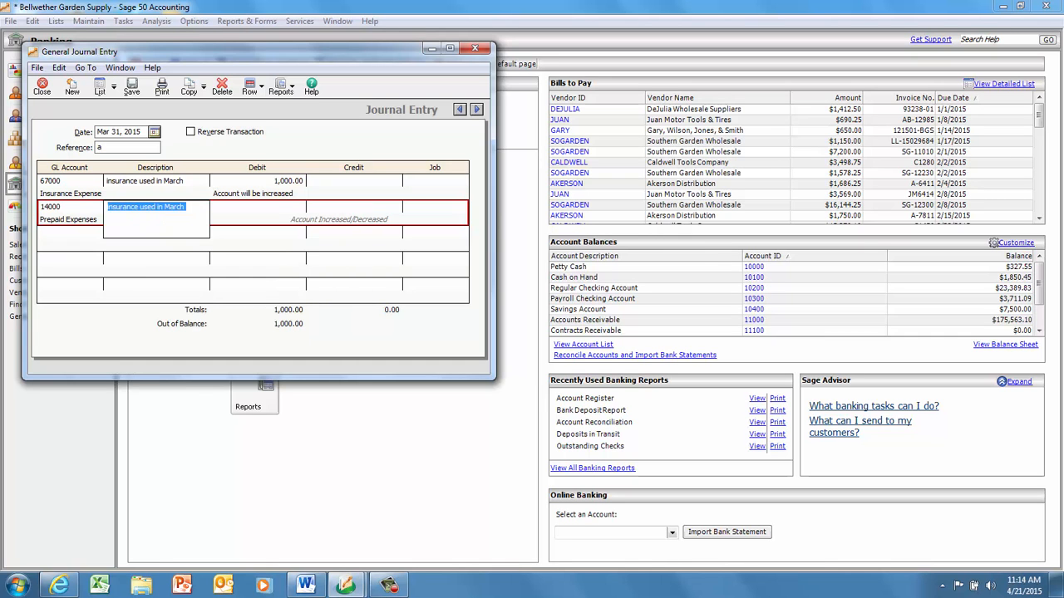
key("Tab")
key("Tab")
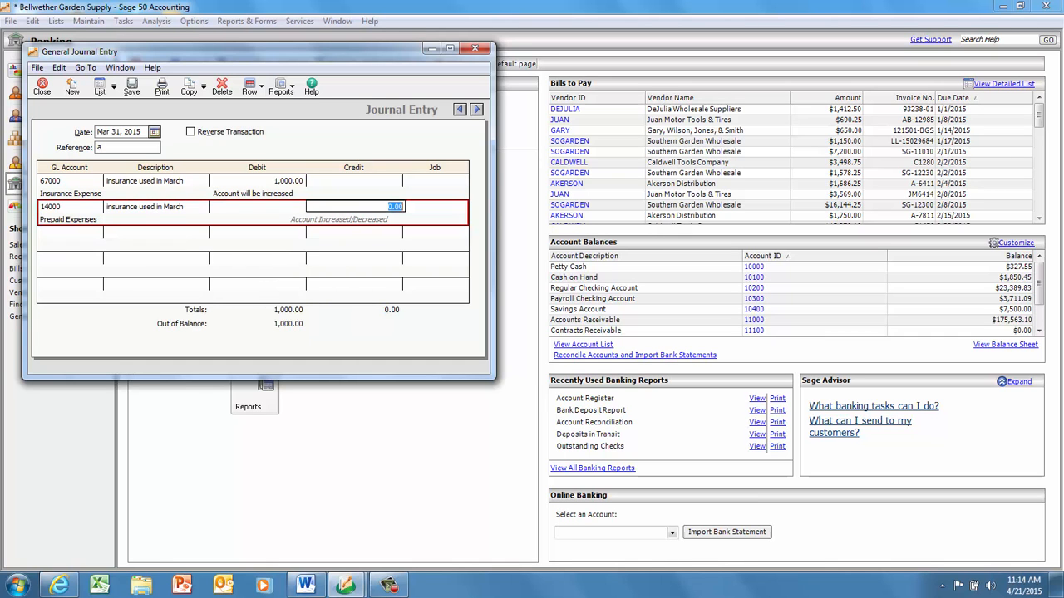
type("1,000")
key("Tab")
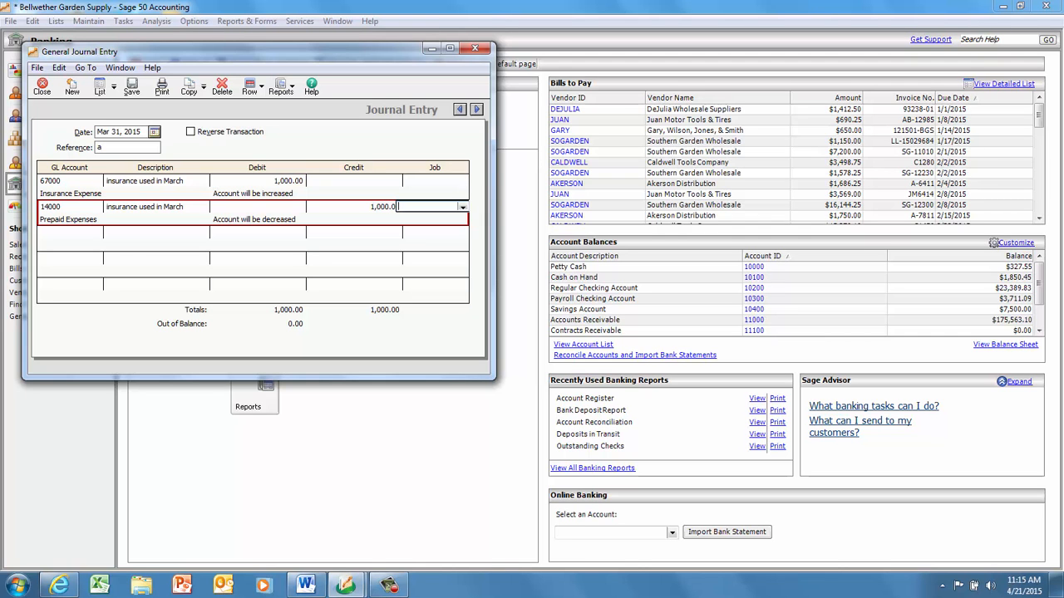
left_click(131, 87)
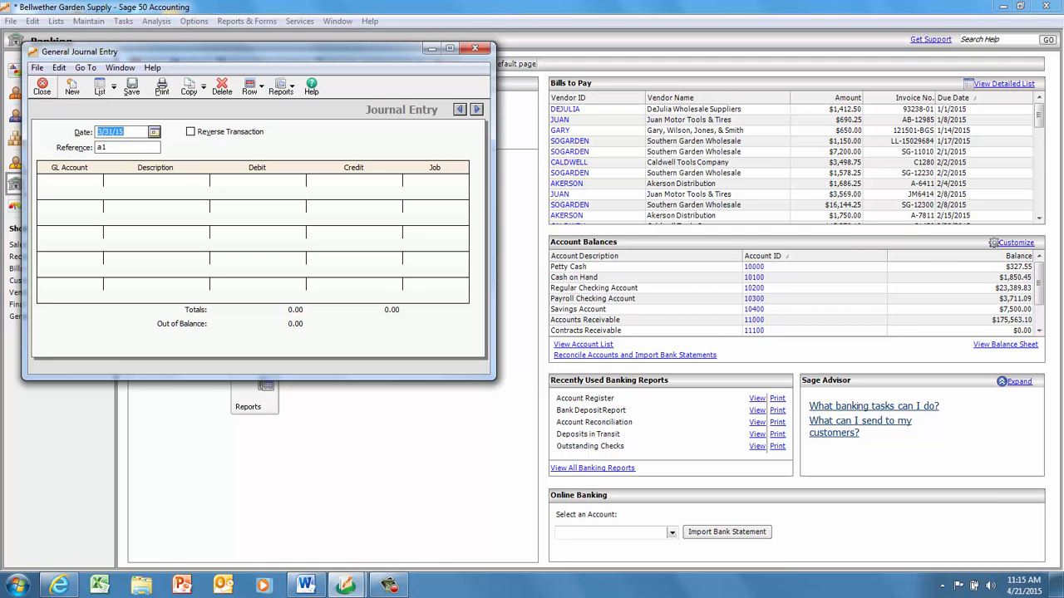
- Close the journal entry and change the accounting period to April 2015, skipping the printing of invoices, checks and reports and the Internal Accounting Review
left_click(42, 86)
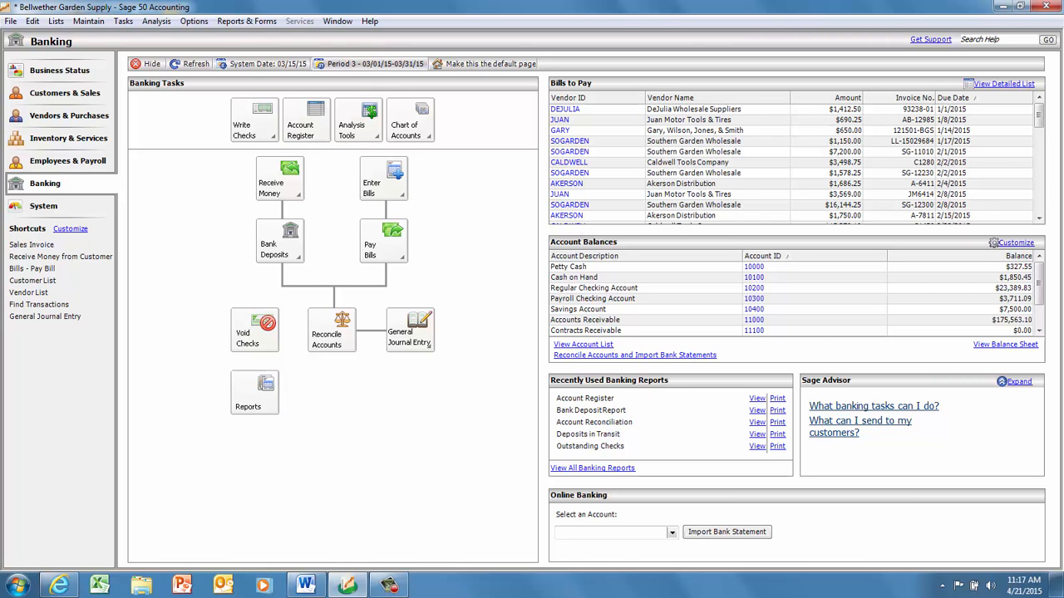
left_click(374, 63)
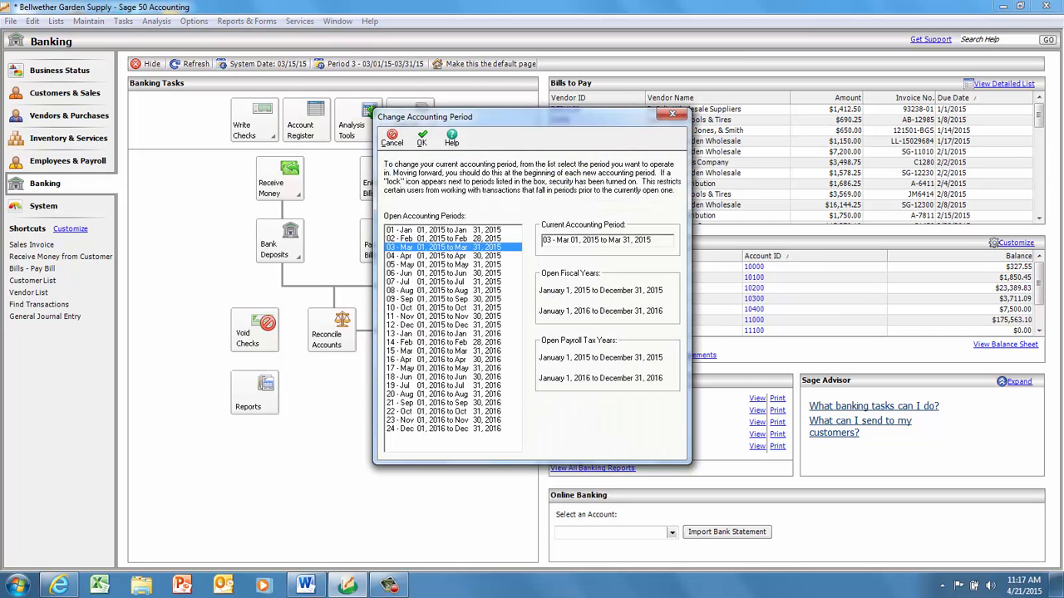
left_click(444, 256)
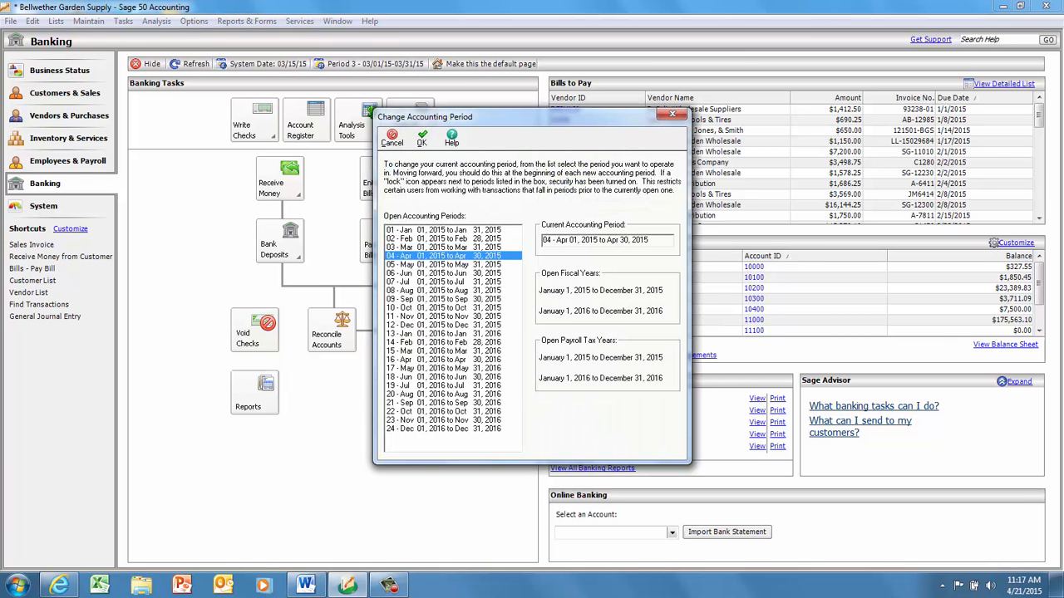
left_click(422, 138)
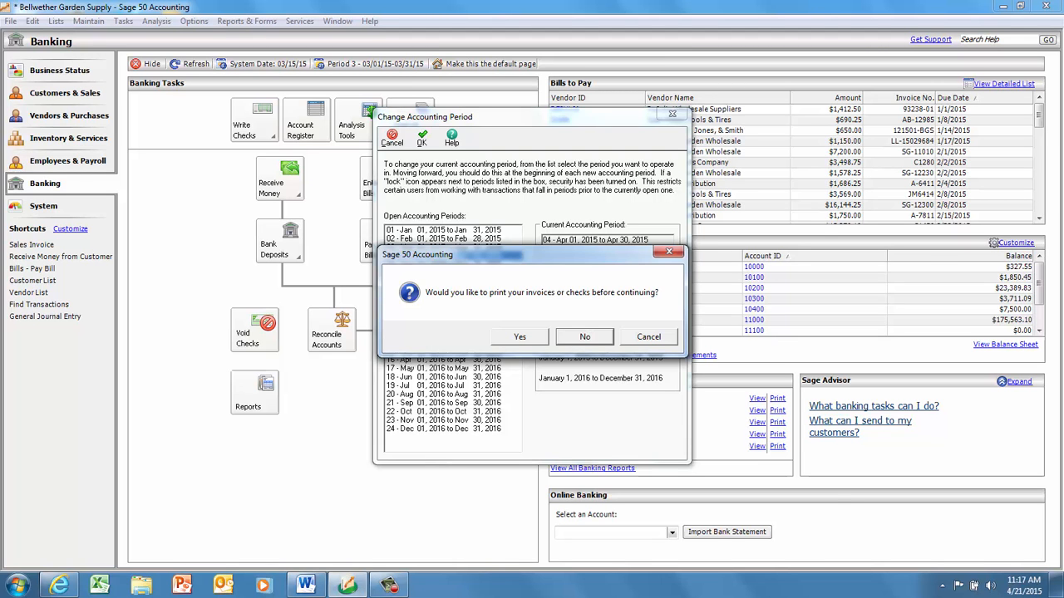
left_click(584, 337)
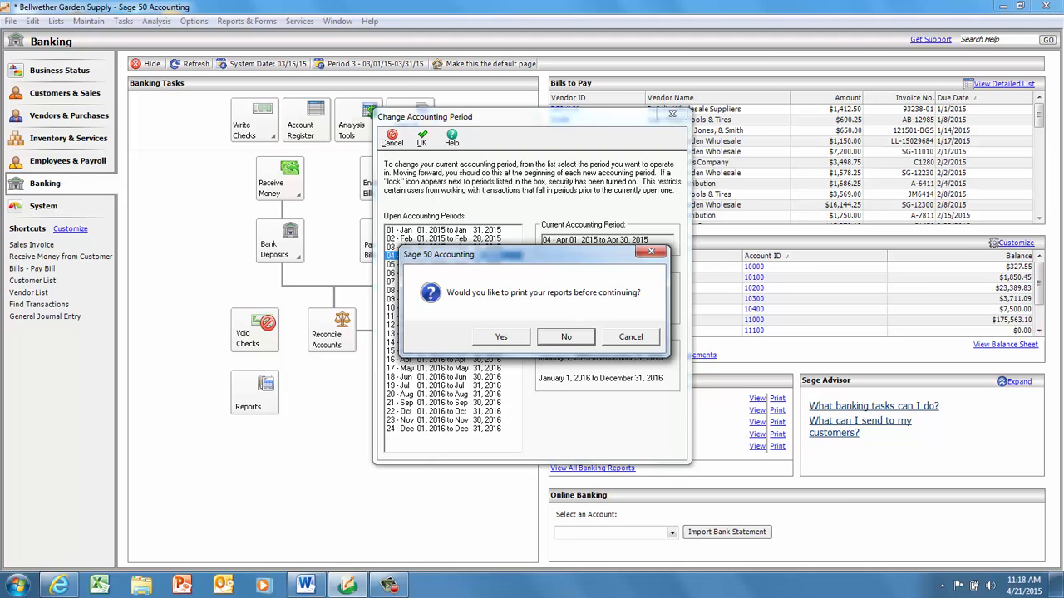
left_click(566, 337)
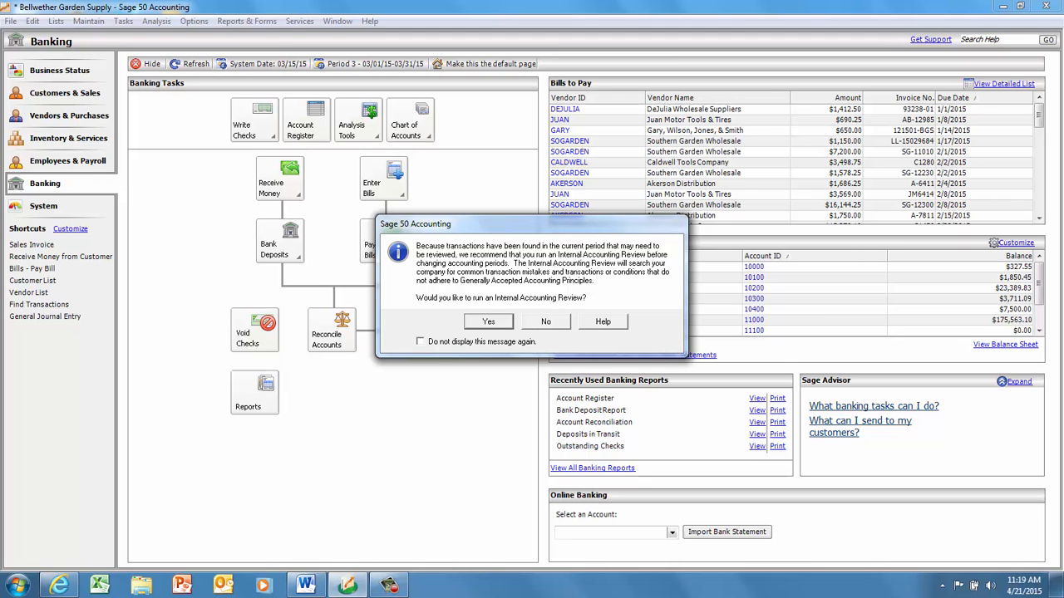
left_click(546, 321)
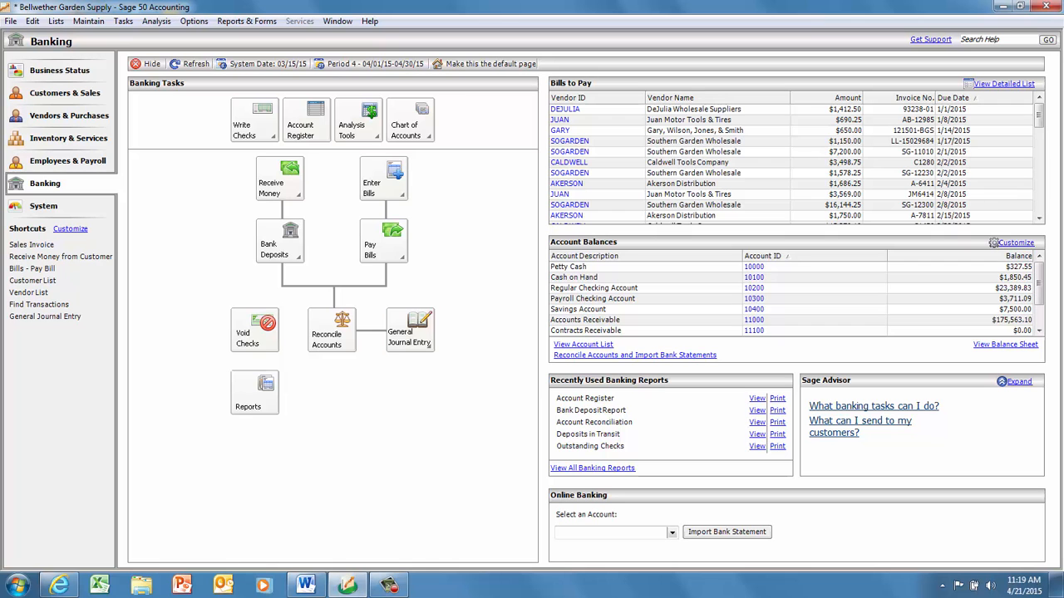
- Check the default dates in a new general journal entry and the account register, closing both without entering anything
left_click(411, 332)
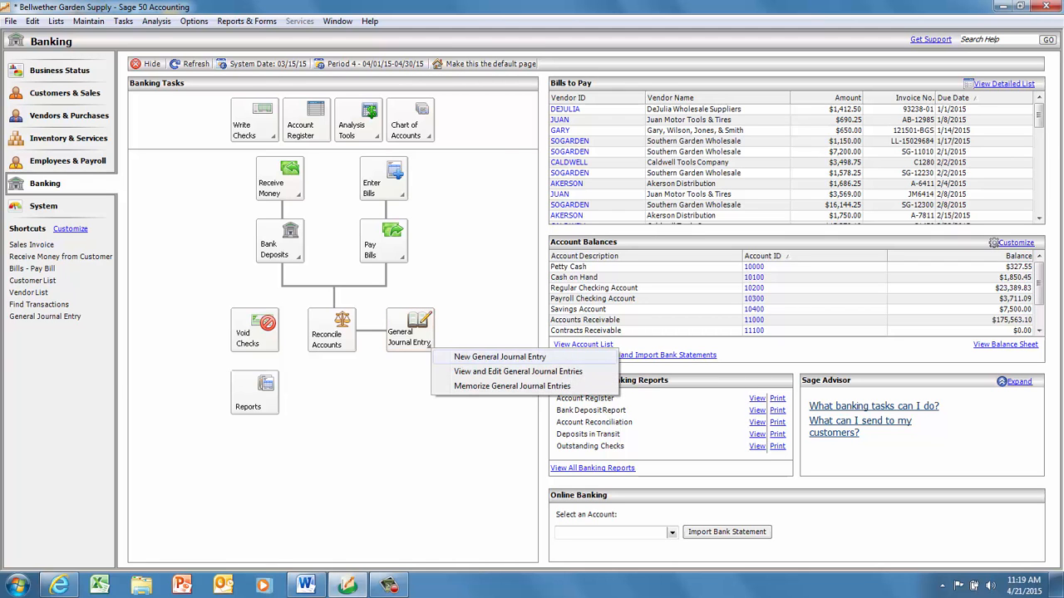
left_click(500, 356)
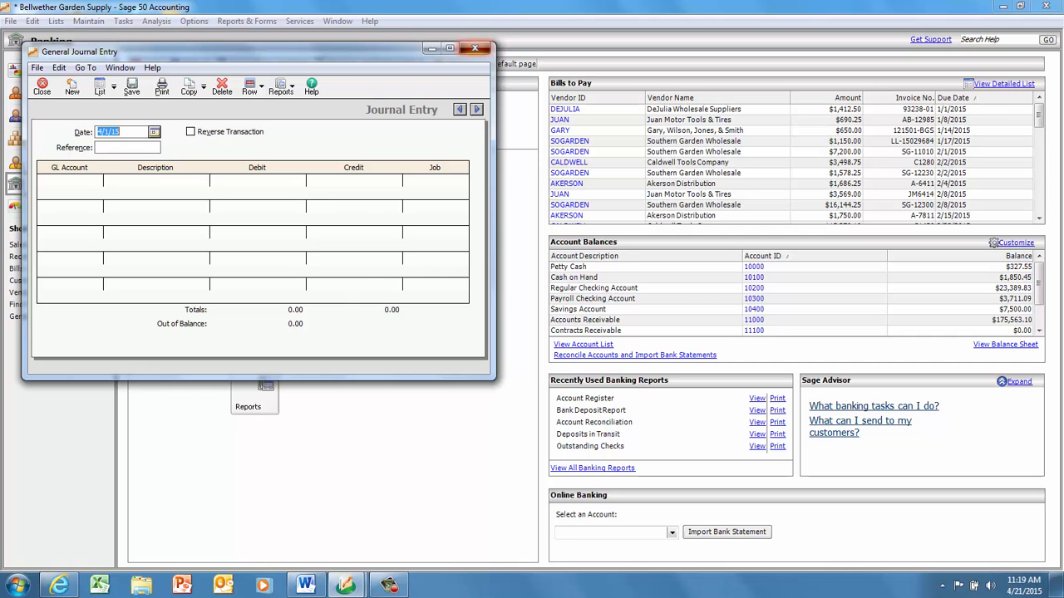
left_click(475, 47)
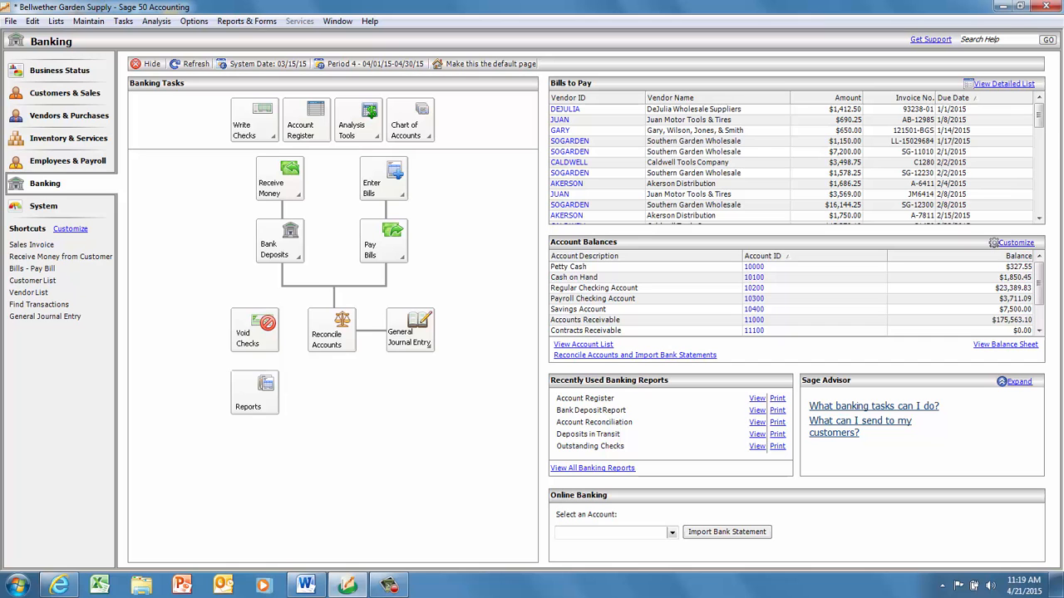
left_click(306, 121)
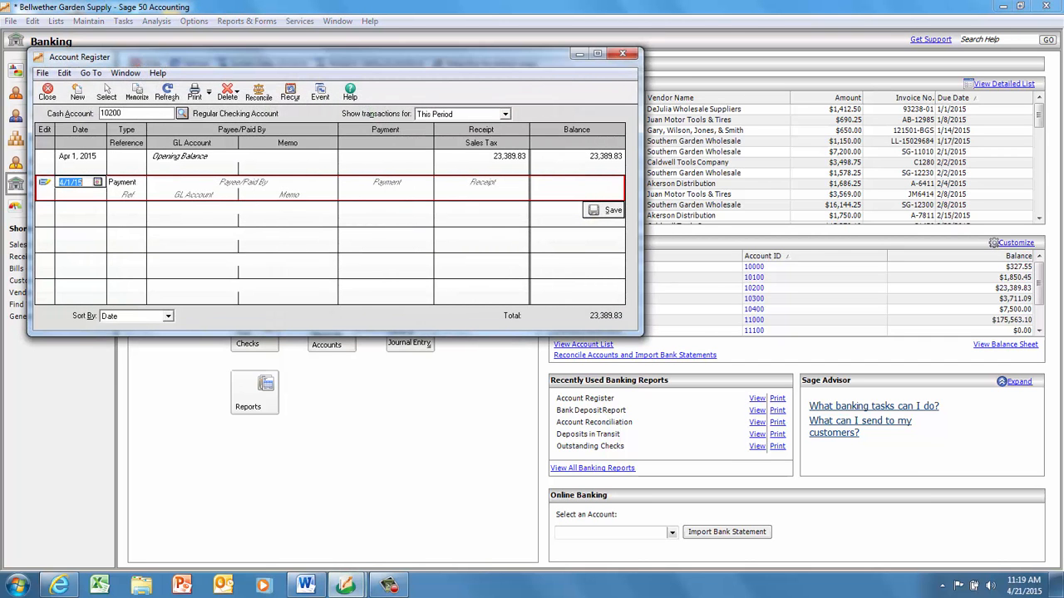
left_click(623, 53)
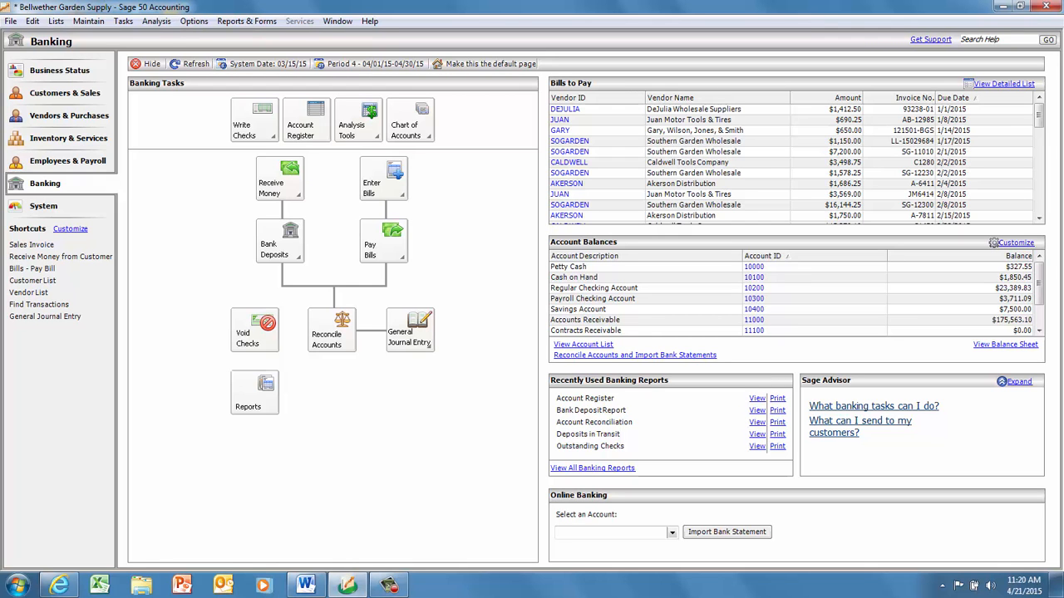
- Close the current company, open Pet Palaces Park, and dismiss the What's New and Setup Guide windows
left_click(10, 20)
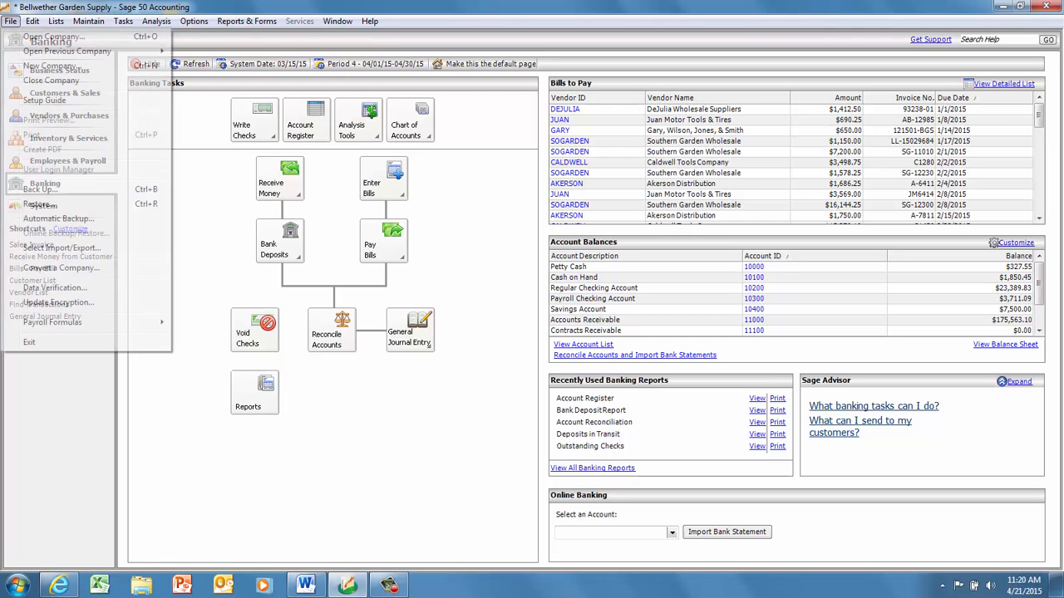
key("Return")
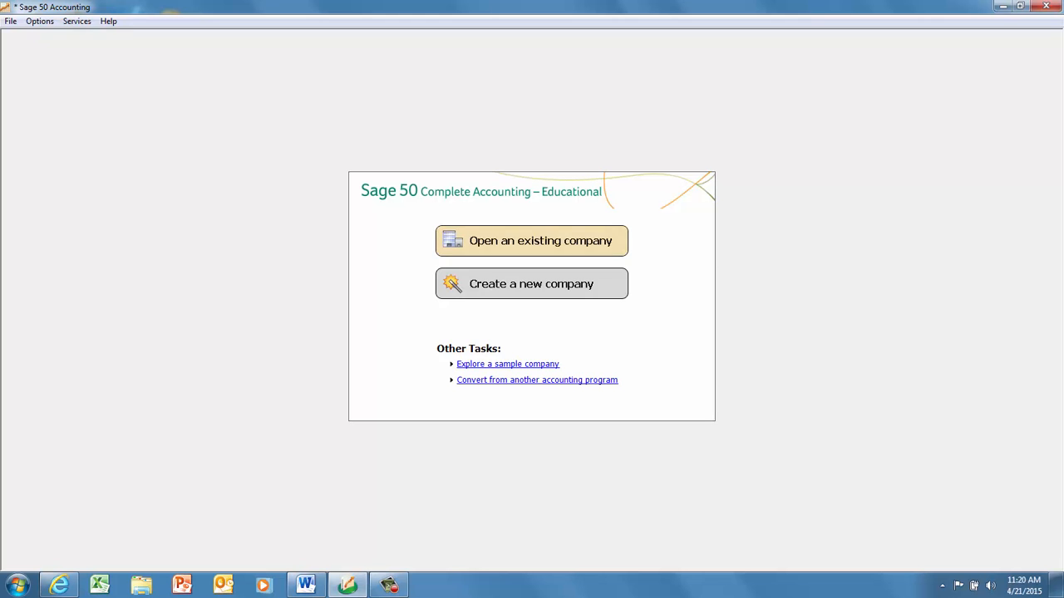
left_click(531, 241)
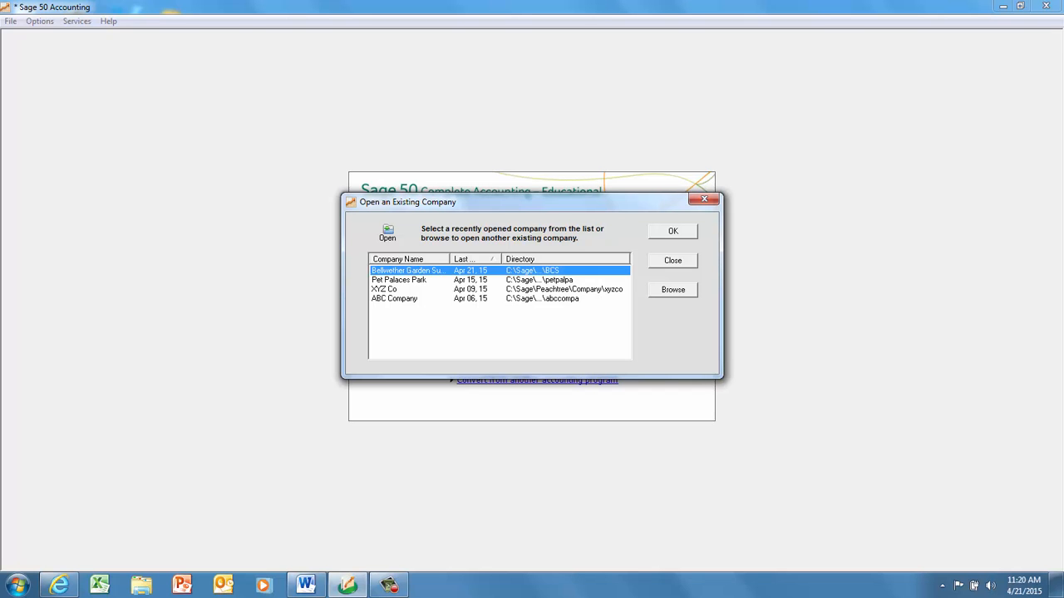
left_click(399, 279)
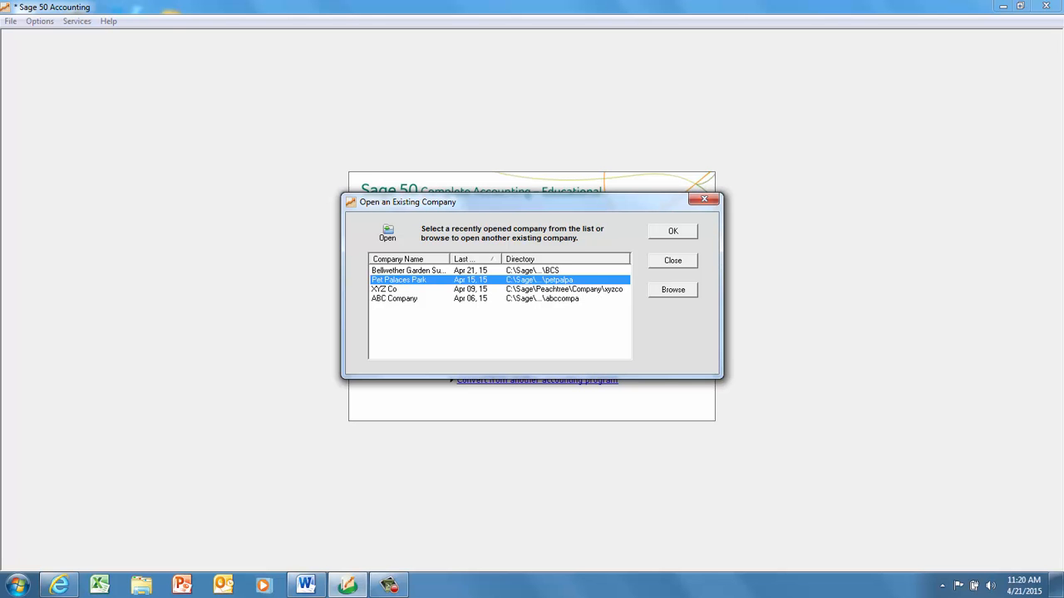
key("Return")
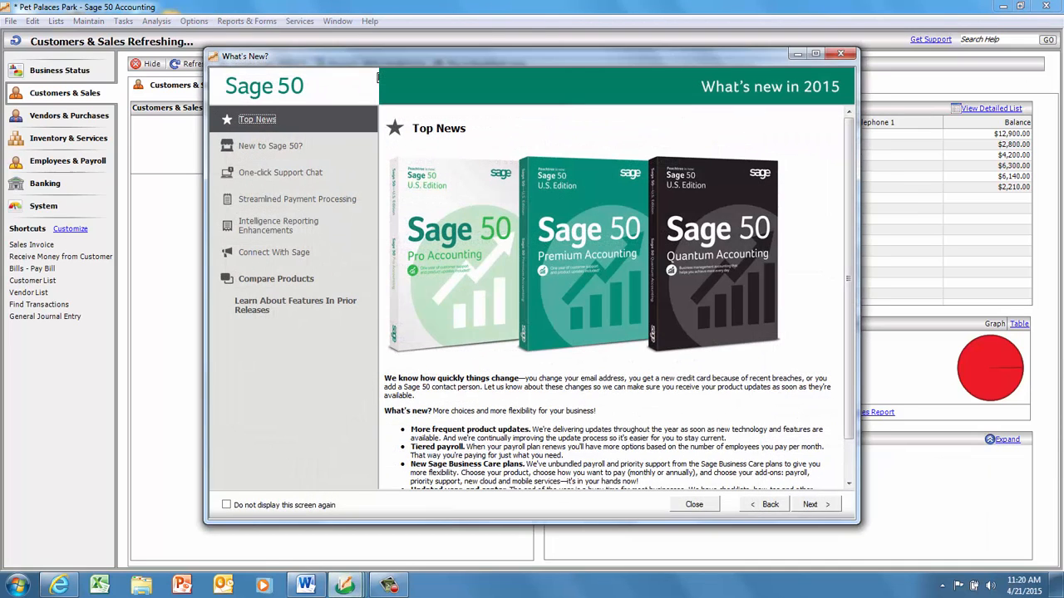
left_click(841, 53)
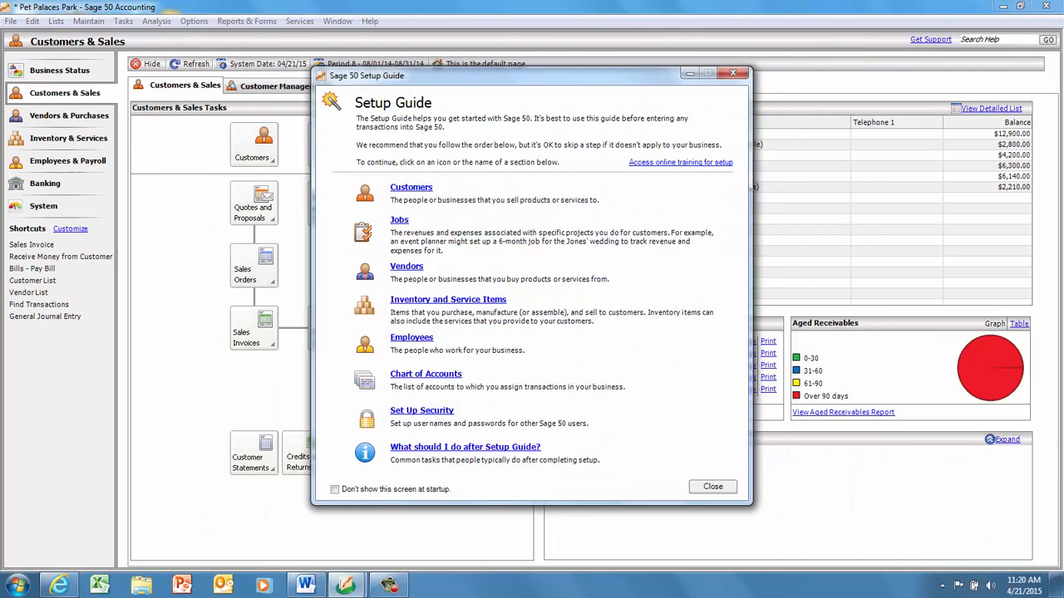
left_click(732, 73)
left_click(532, 303)
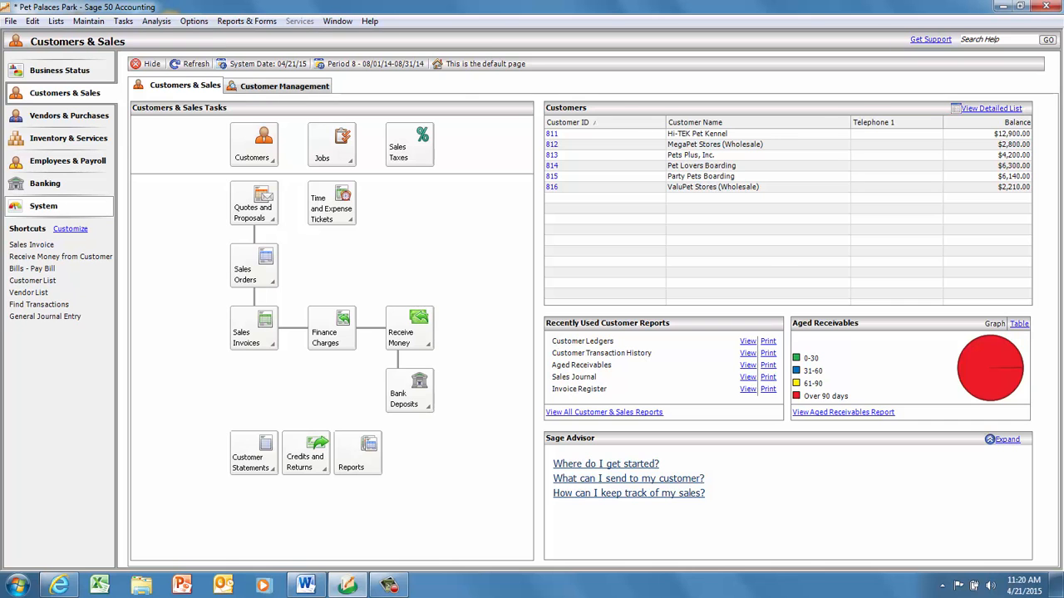
- Examine the backup, company maintenance, year-end processing and data integrity options on the System page
left_click(44, 205)
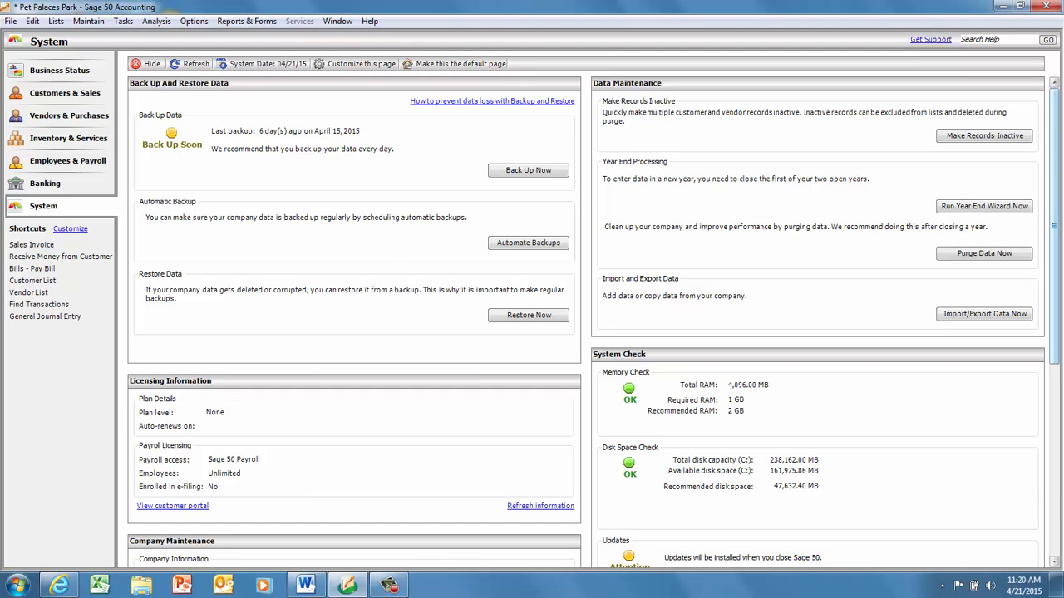
scroll(593, 322, "down", 3)
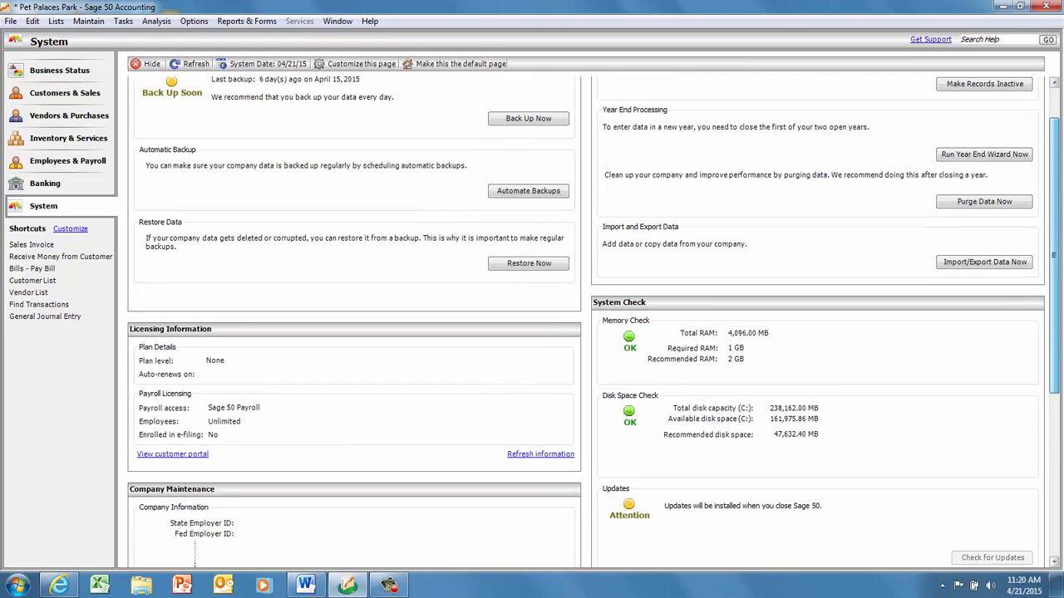
scroll(593, 322, "down", 3)
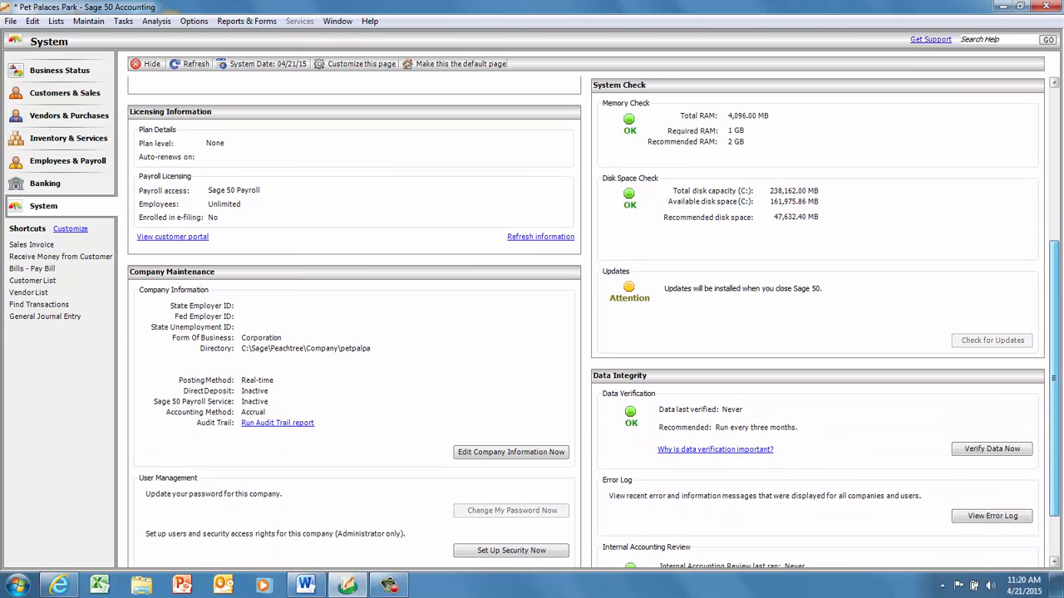
scroll(593, 323, "down", 2)
scroll(586, 316, "down", 1)
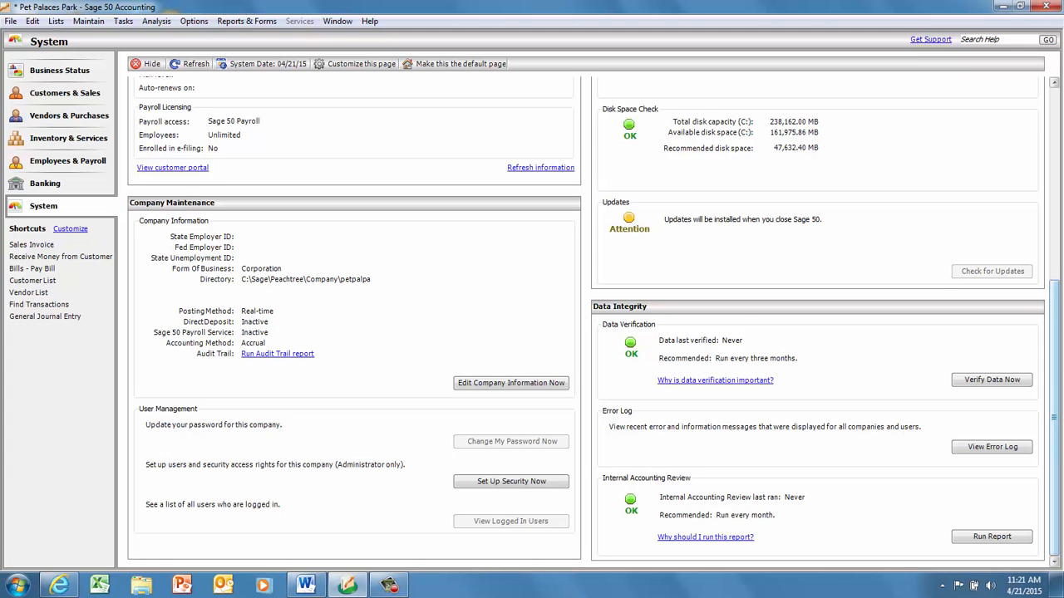
left_click_drag(1054, 417, 1053, 226)
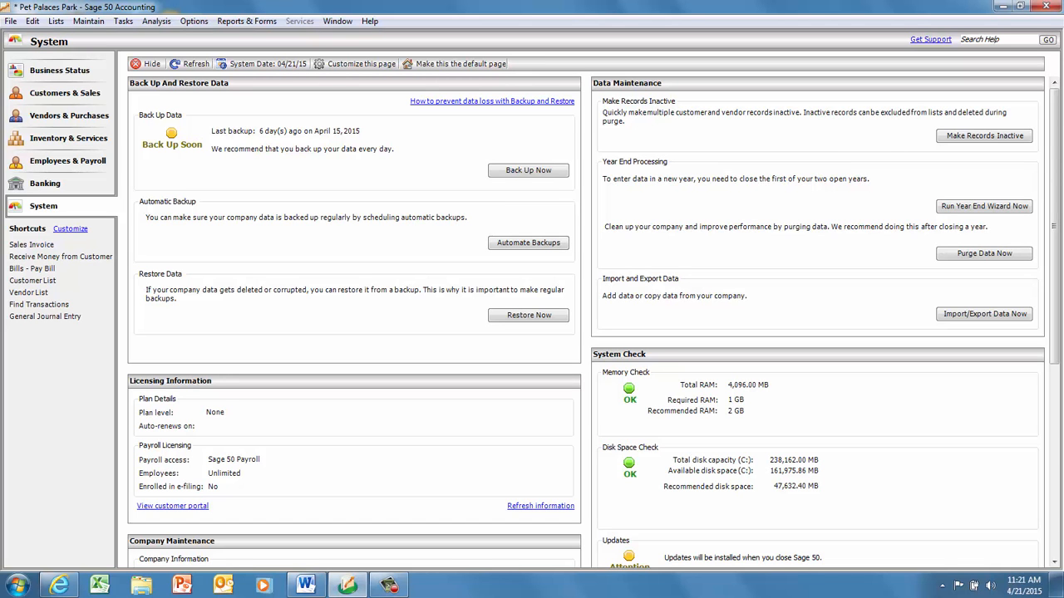
- Change the accounting period to December 2014 without printing reports or running the Internal Accounting Review
left_click(45, 184)
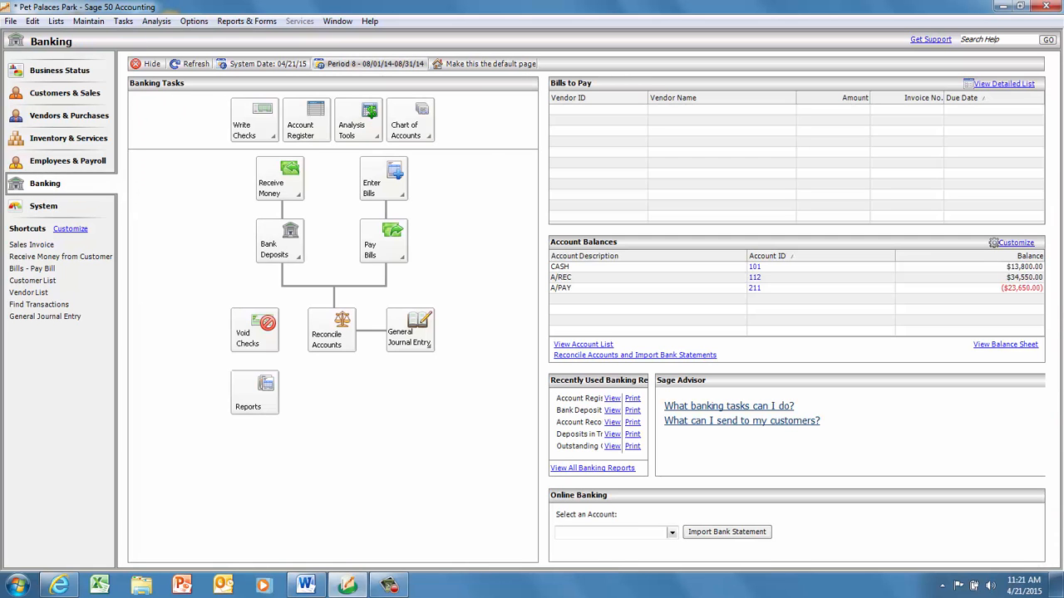
left_click(374, 63)
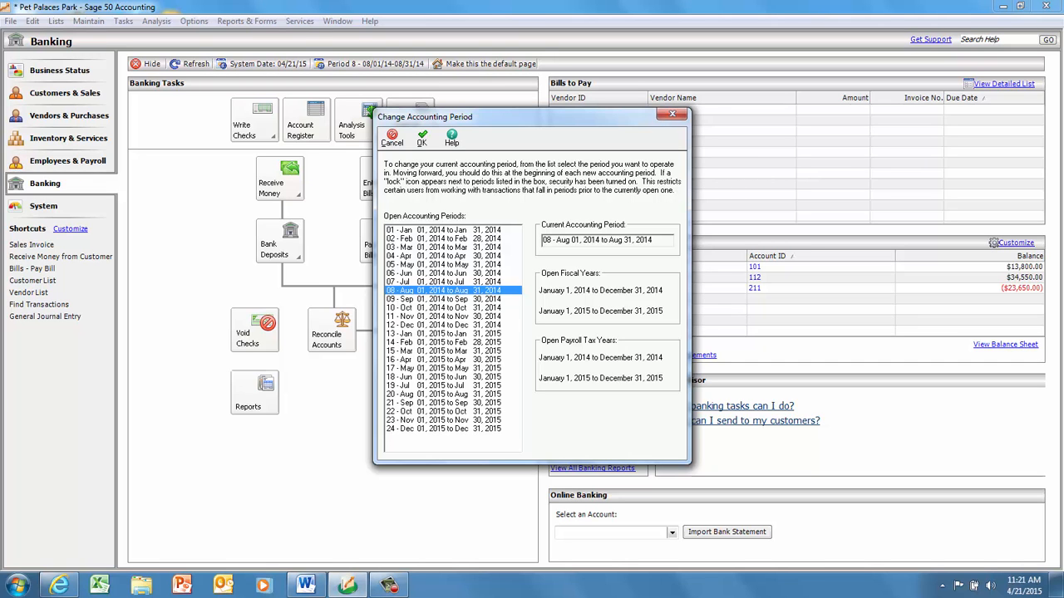
left_click(449, 325)
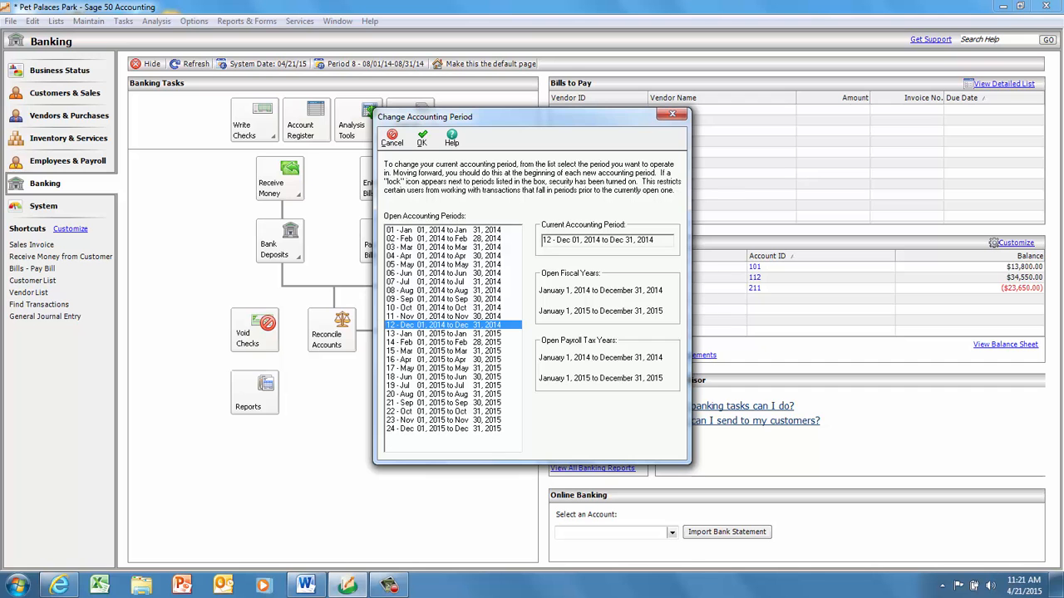
left_click(421, 138)
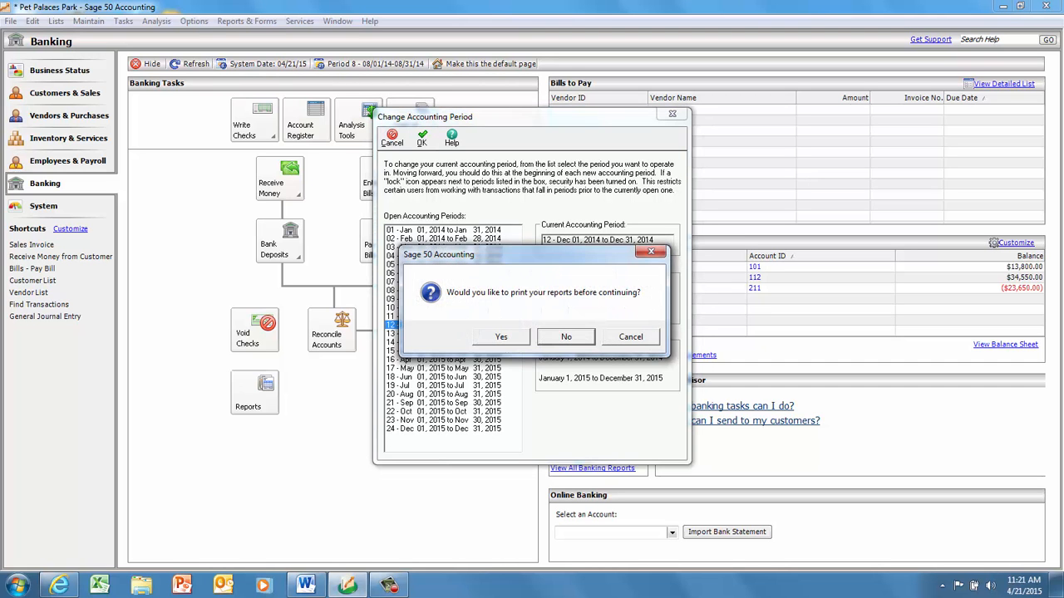
left_click(566, 337)
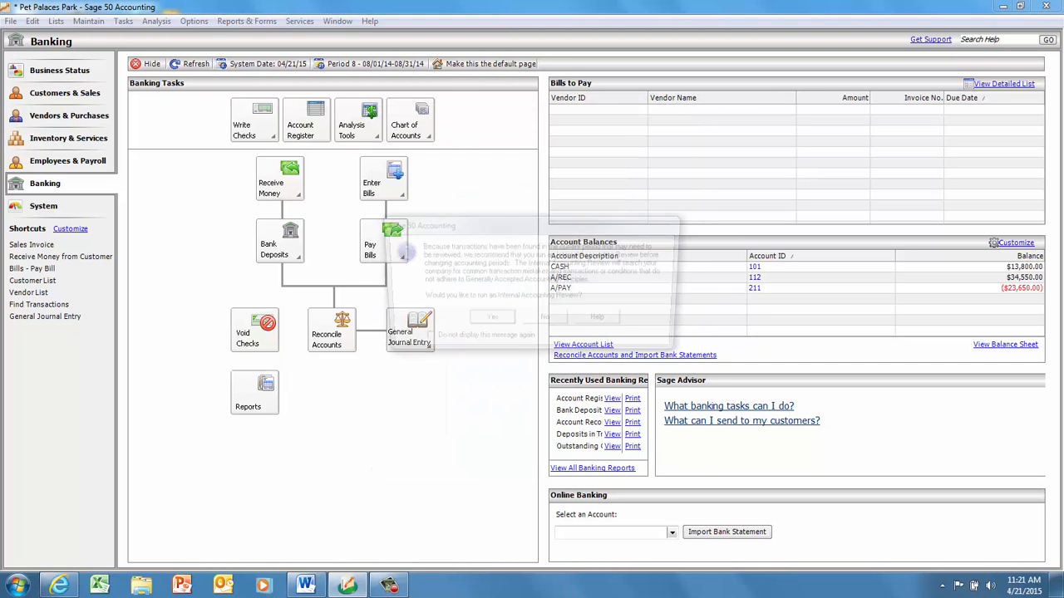
left_click(545, 321)
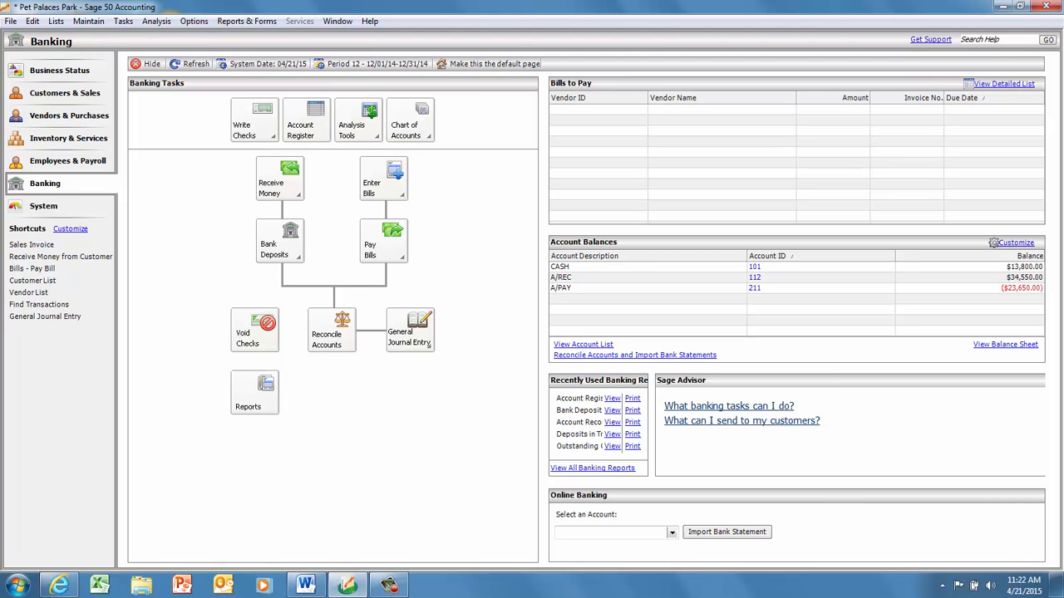
- Start the Year-End Wizard, keep Fiscal and Payroll Tax Years as the years to close, and skip printing the General Ledger report
left_click(43, 206)
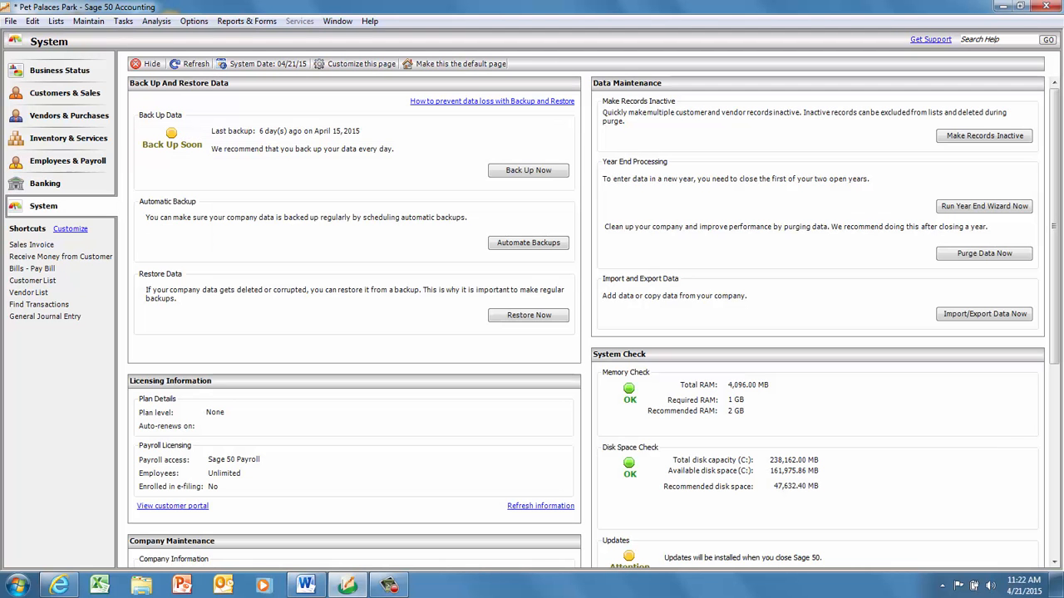
left_click(984, 206)
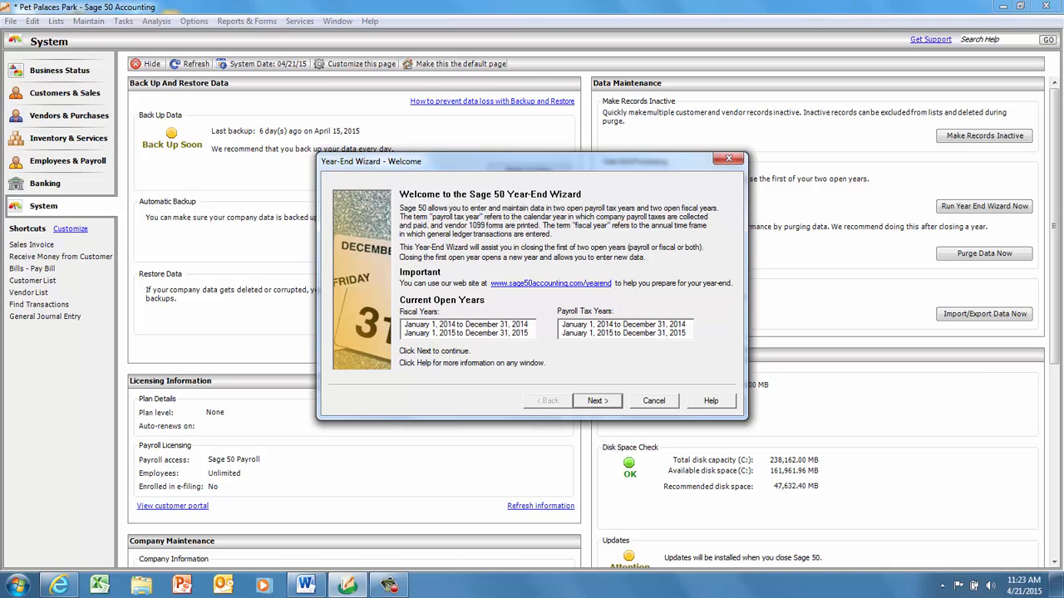
key("Return")
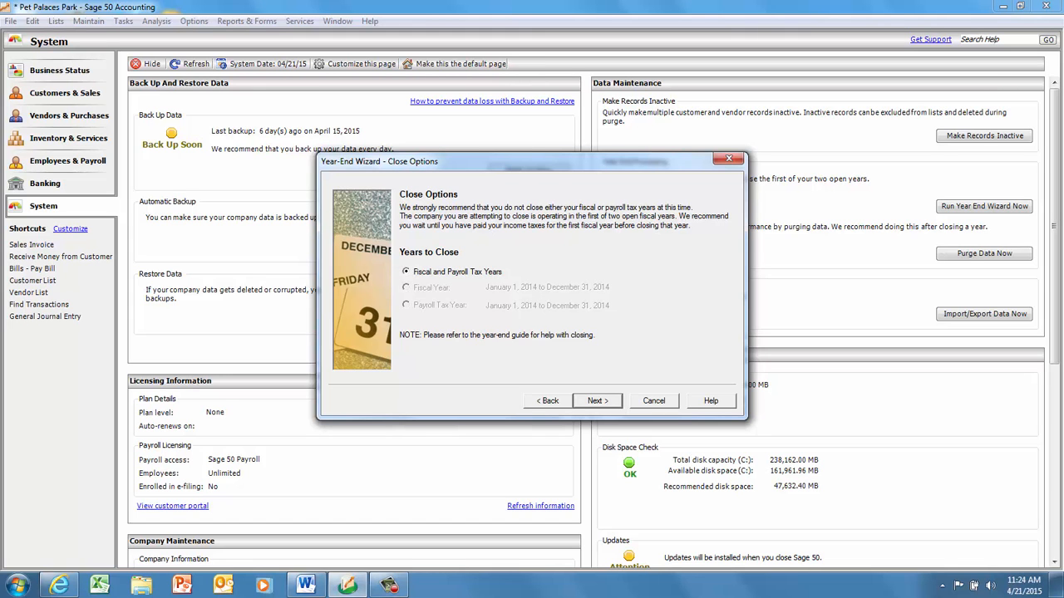
key("Return")
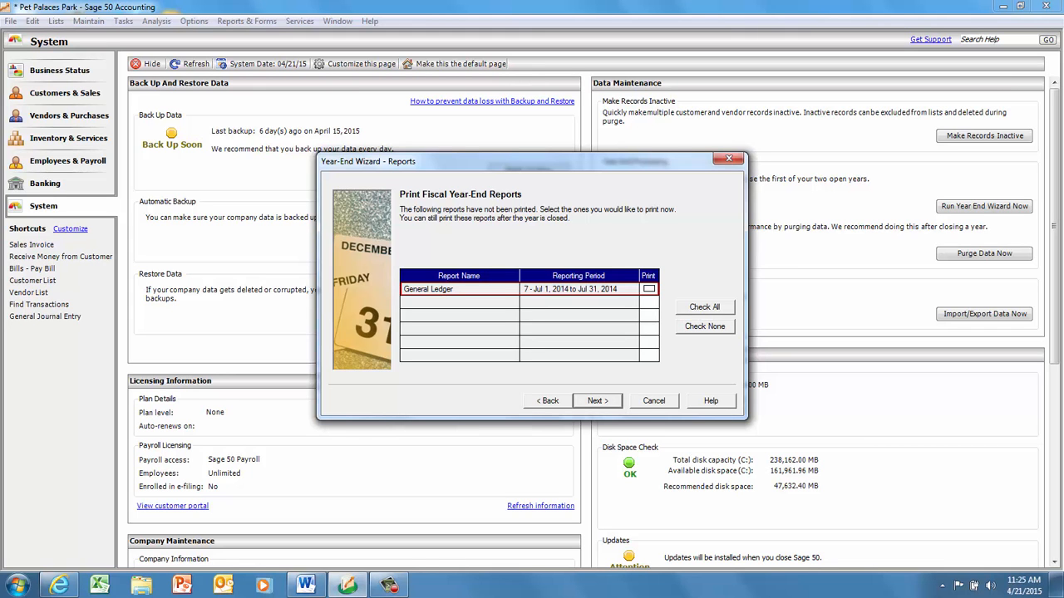
left_click(598, 401)
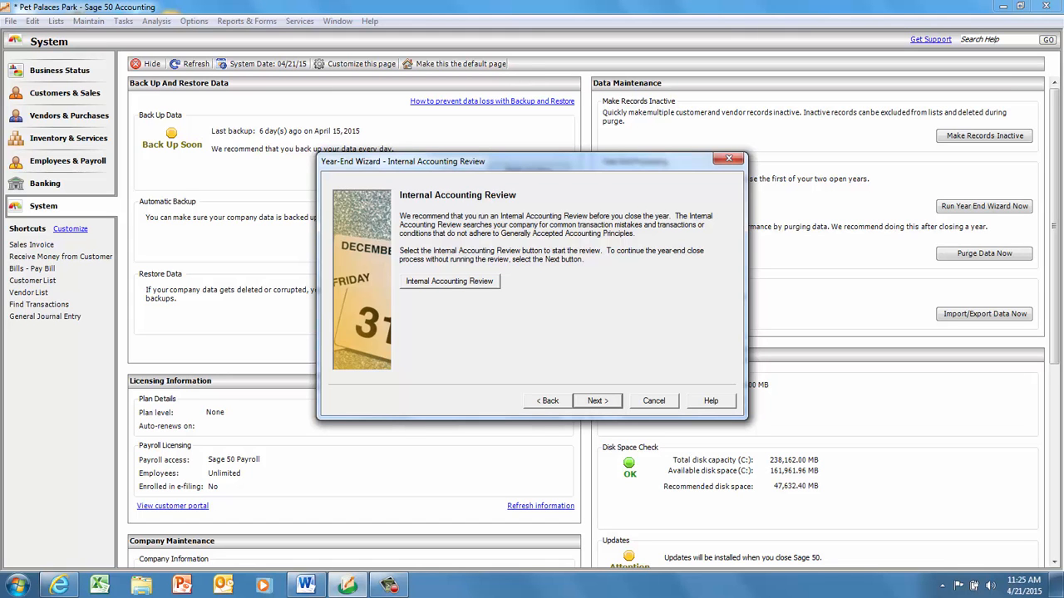
- Skip the Internal Accounting Review and back up the company data as Pet Palaces Park-042115, with the company name in the file name
left_click(598, 400)
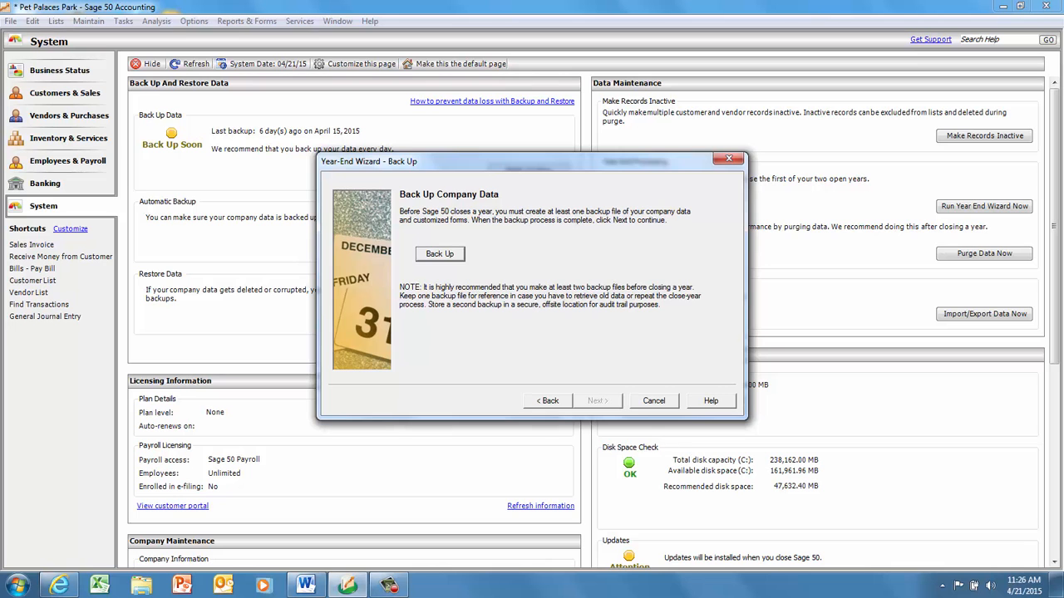
key("Return")
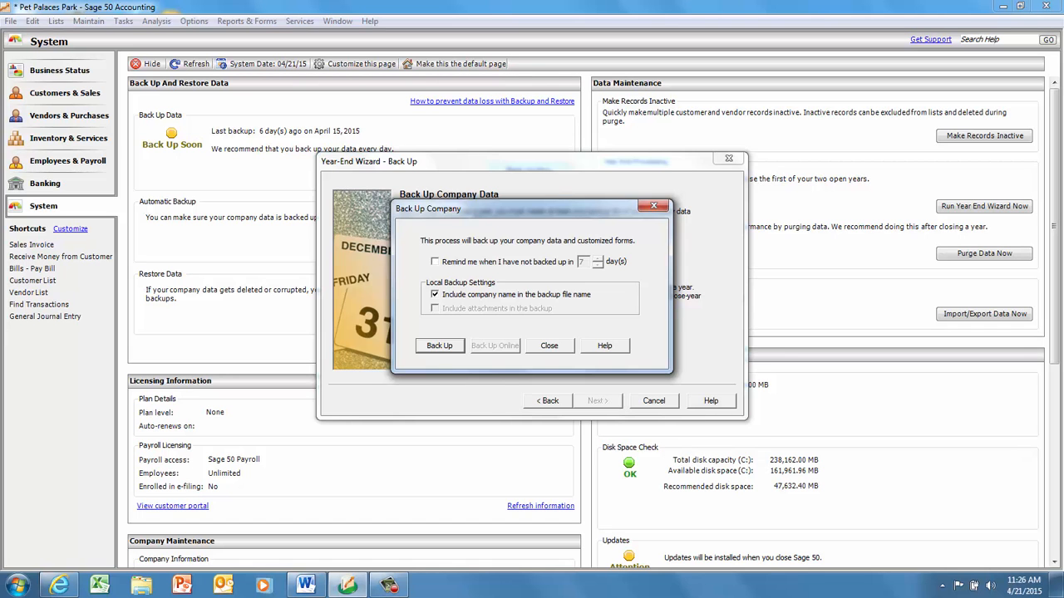
key("Return")
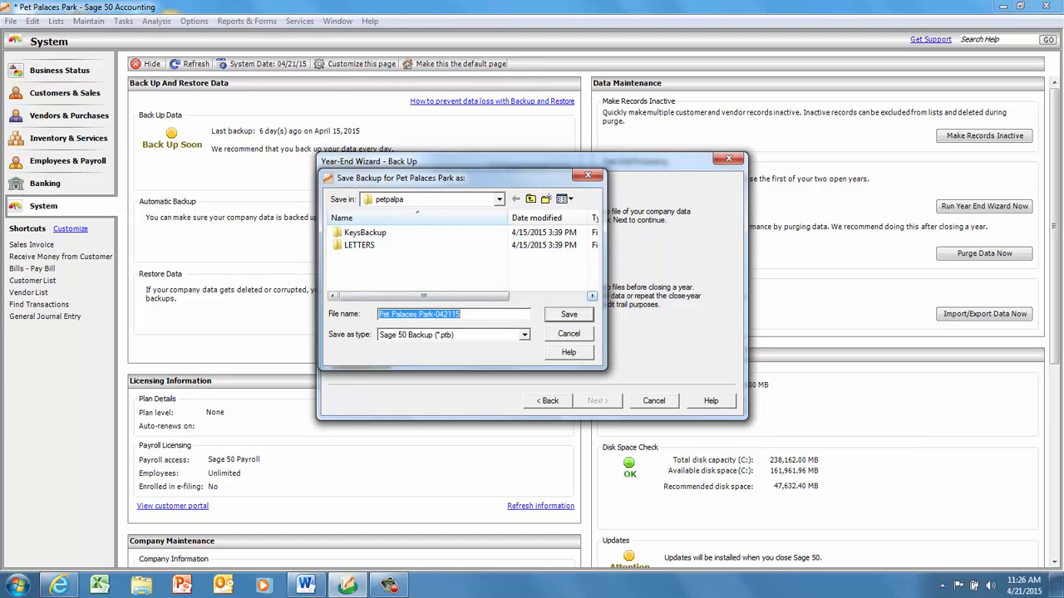
key("Return")
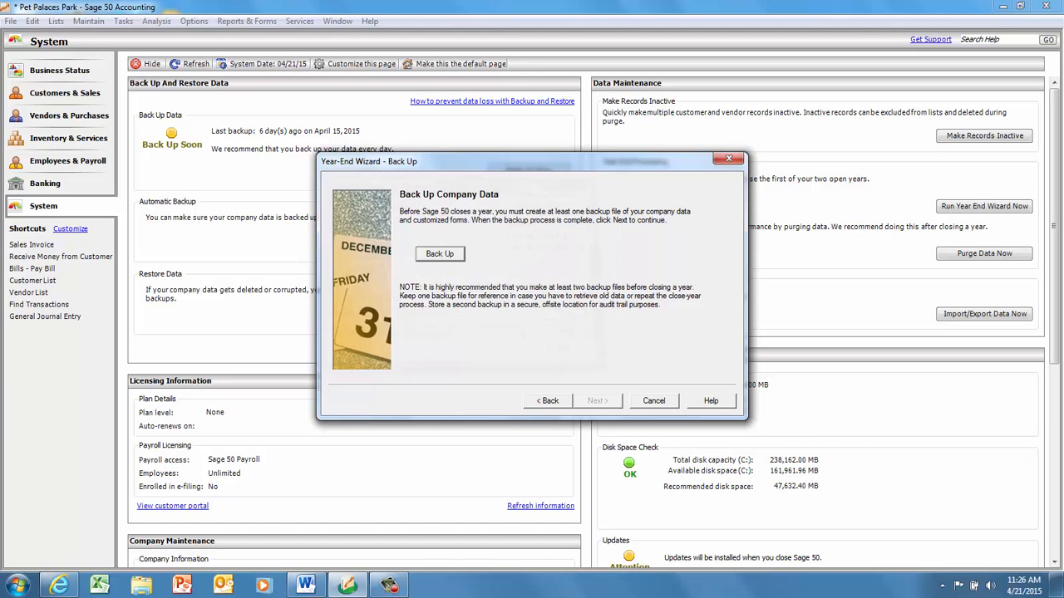
key("Return")
key("Return")
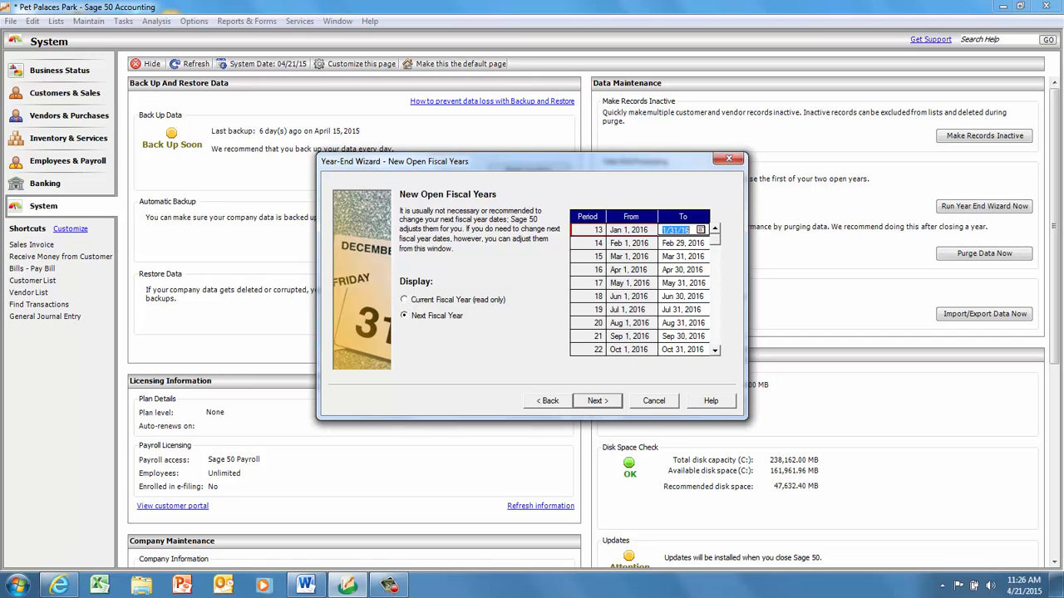
- Accept the proposed new fiscal year dates, confirm the 2014 close, run it with data verification on, and finish the Year-End Wizard
key("Return")
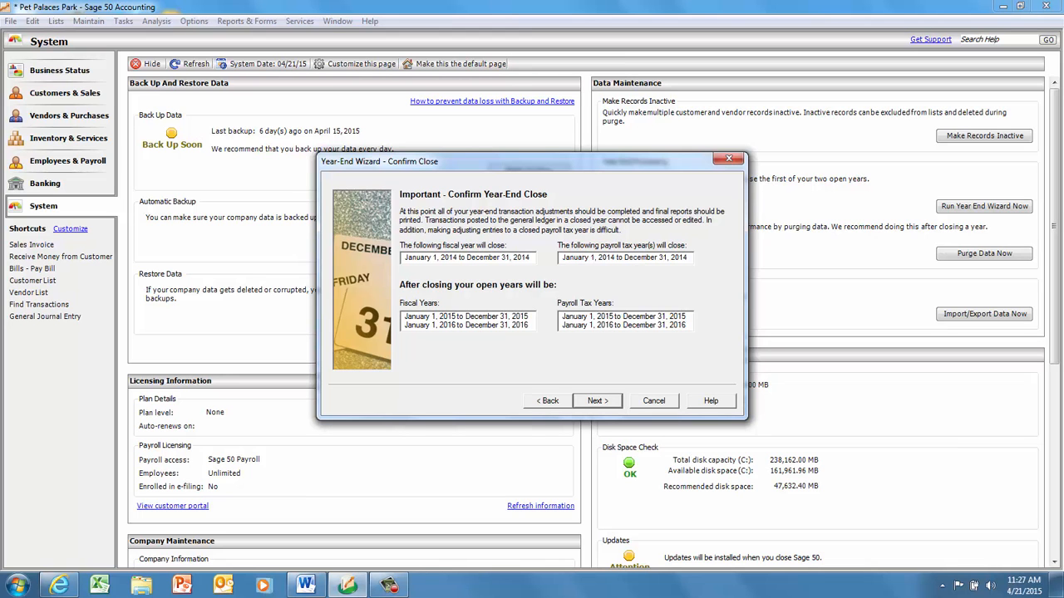
key("Return")
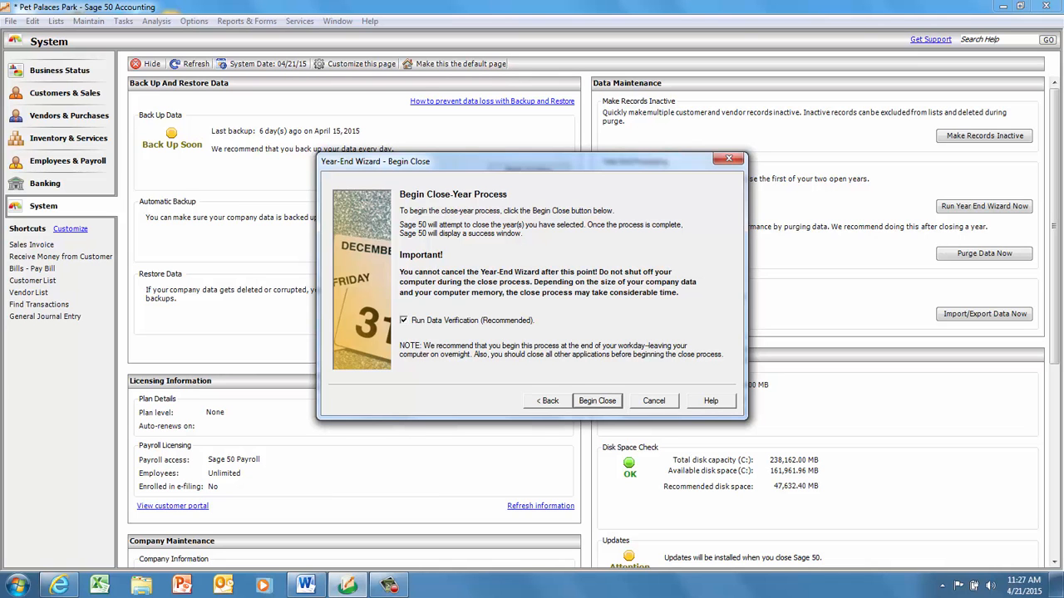
key("Return")
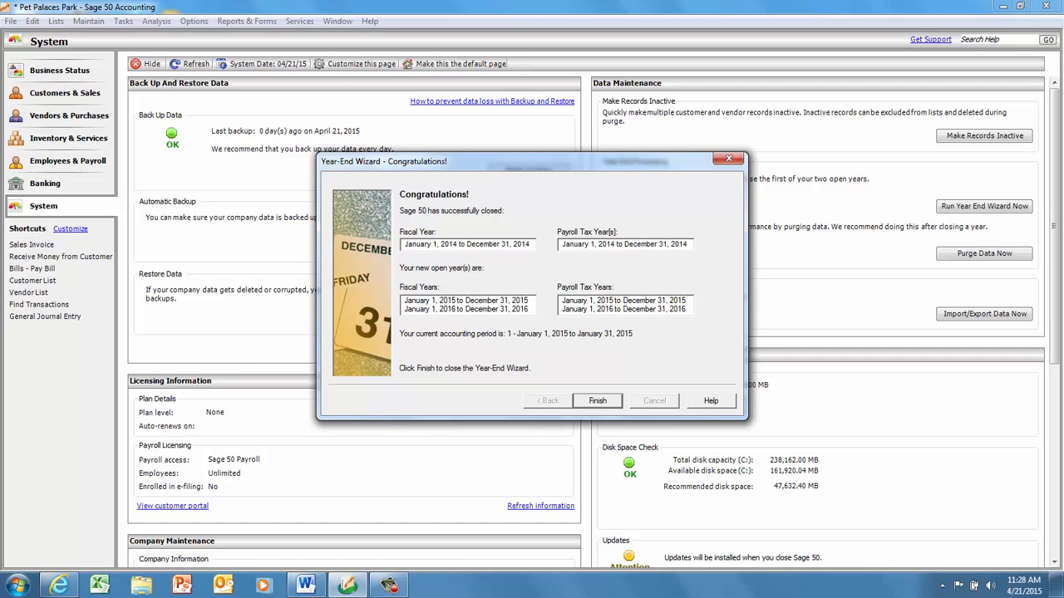
left_click(598, 401)
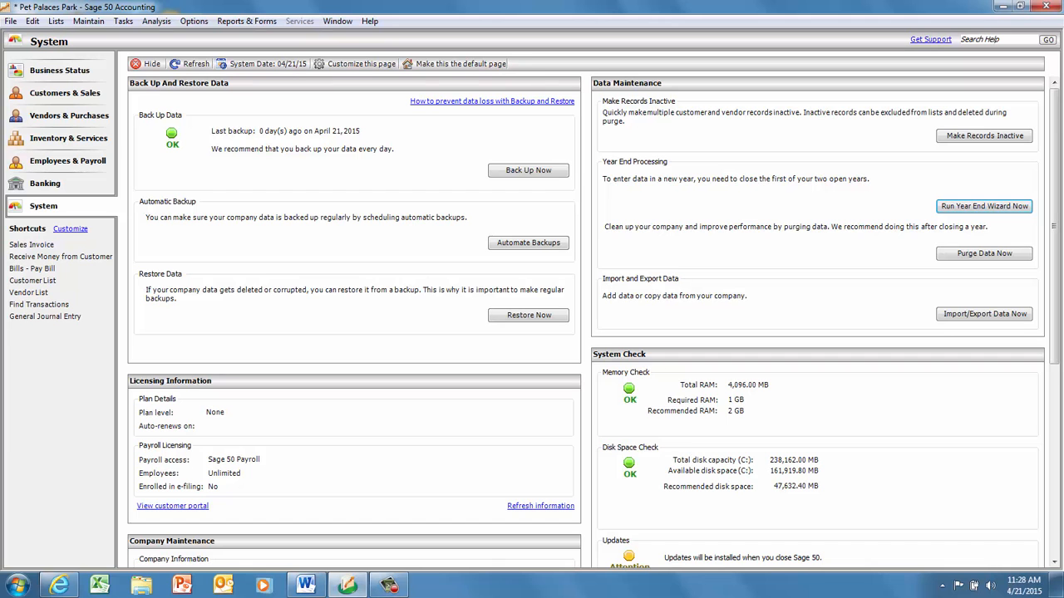
- Check the open accounting periods from the Banking page, keeping January 2015 as the current period
left_click(45, 183)
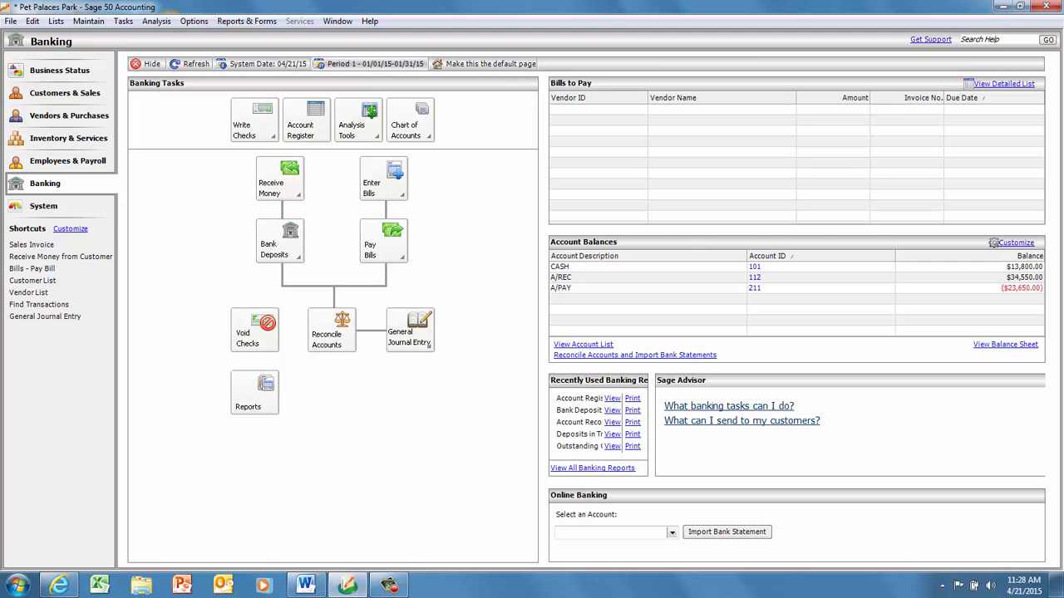
left_click(369, 64)
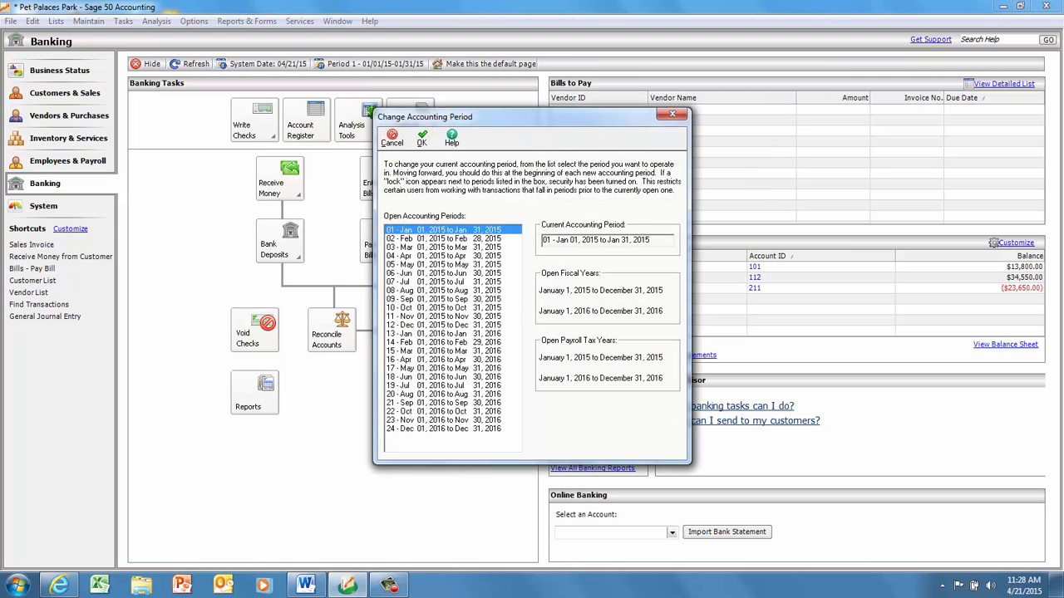
left_click(421, 138)
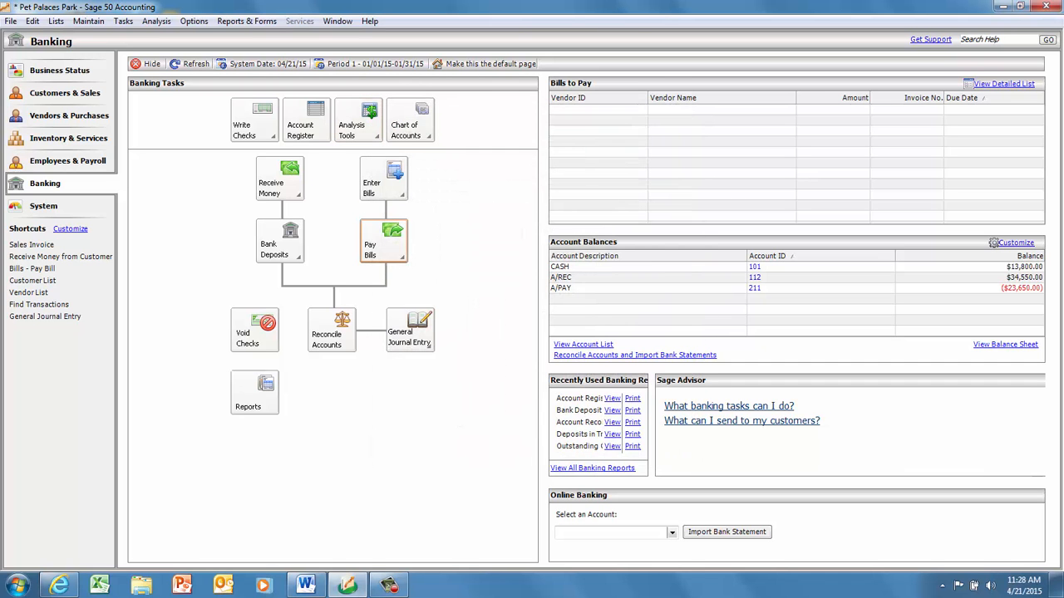
- Display the General Ledger Trial Balance from the General Ledger reports
left_click(254, 392)
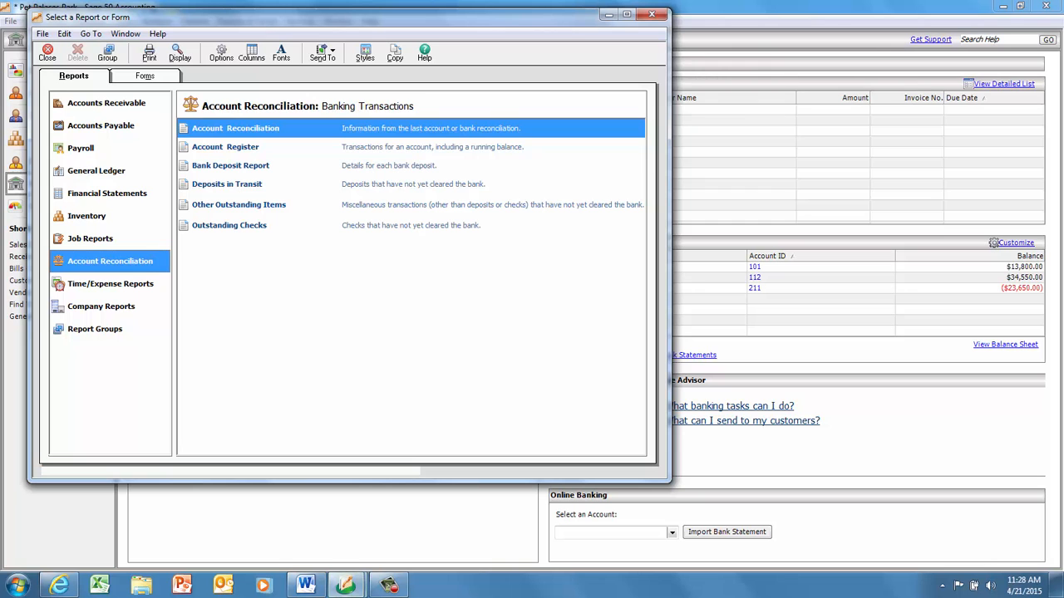
left_click(96, 171)
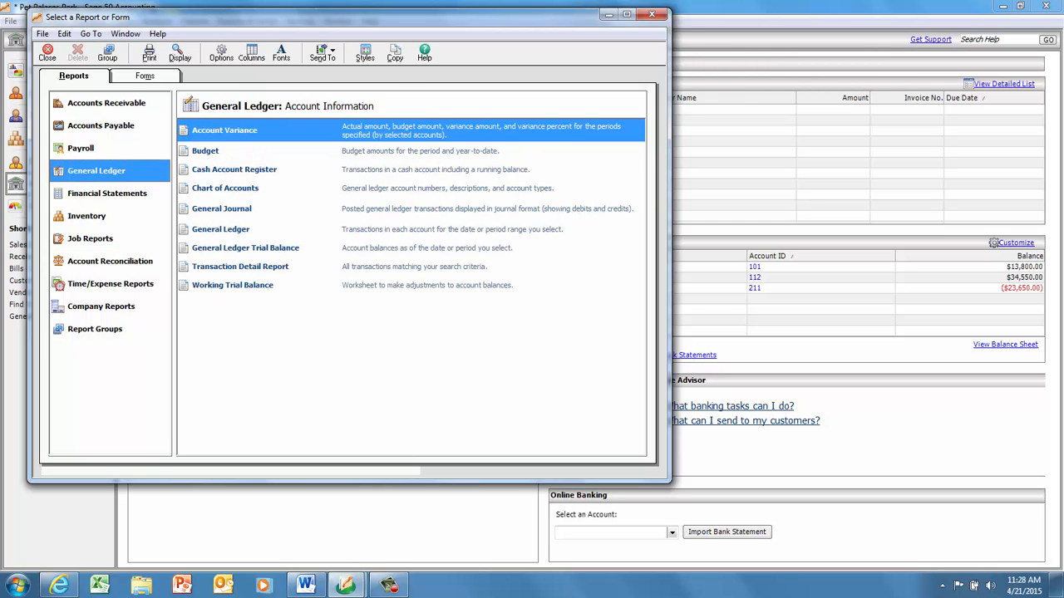
left_click(245, 248)
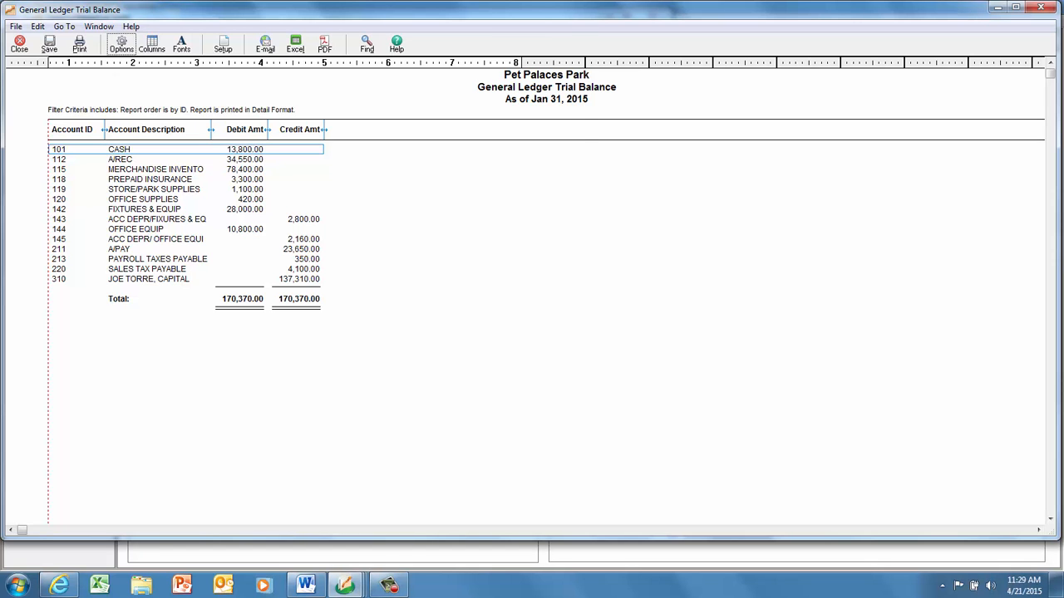
- Replace the trial balance's Title 2 report label with "December 31,2014" in the report's font options
left_click(121, 43)
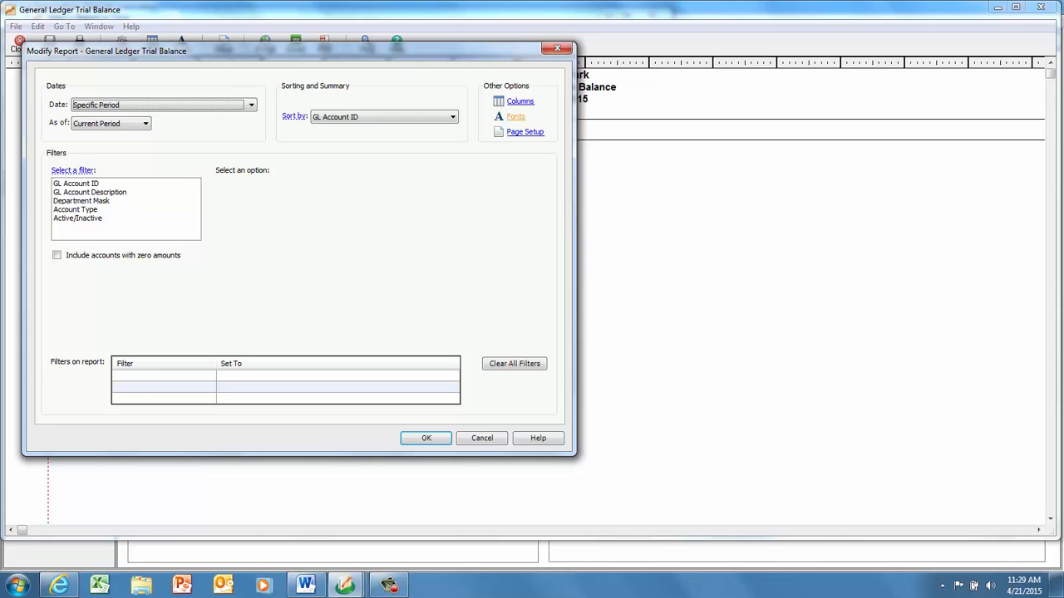
left_click(515, 116)
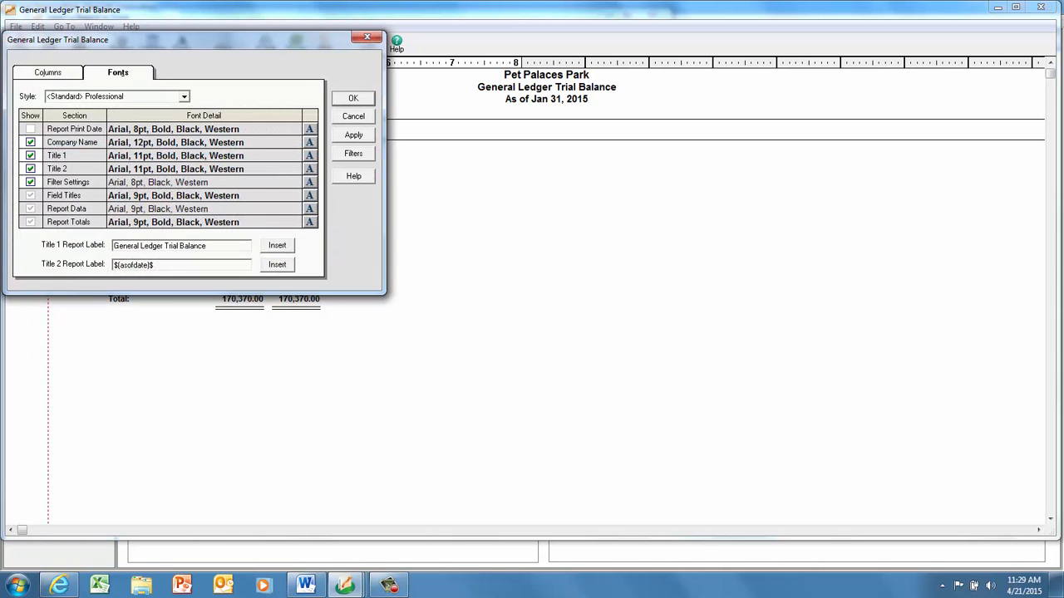
key("BackSpace")
key("BackSpace")
key("BackSpace")
key("BackSpace")
key("BackSpace")
key("BackSpace")
key("BackSpace")
key("BackSpace")
key("BackSpace")
key("BackSpace")
key("BackSpace")
key("BackSpace")
type("December 31,2014")
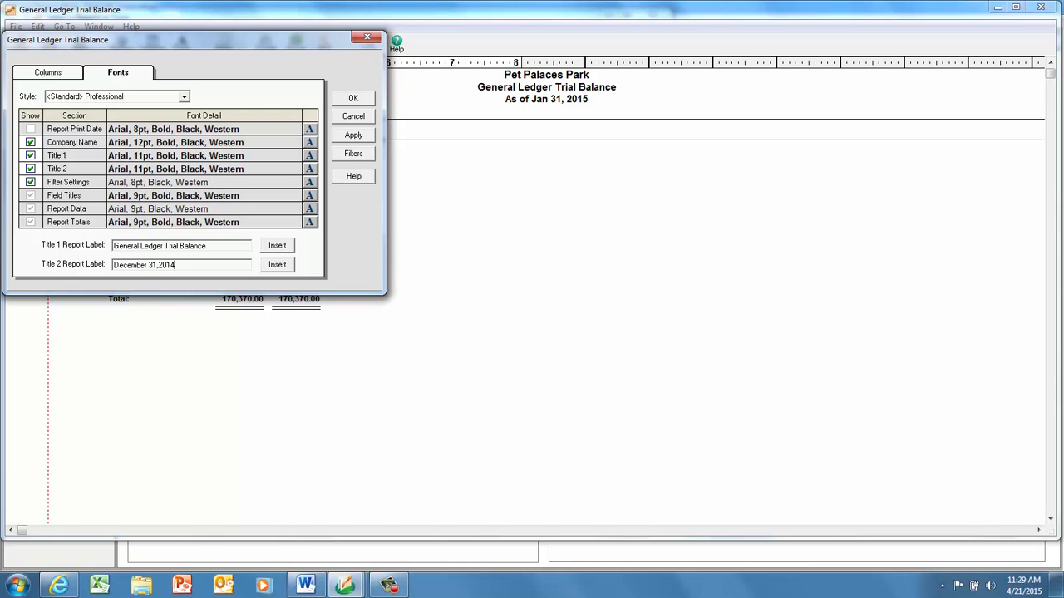
key("Return")
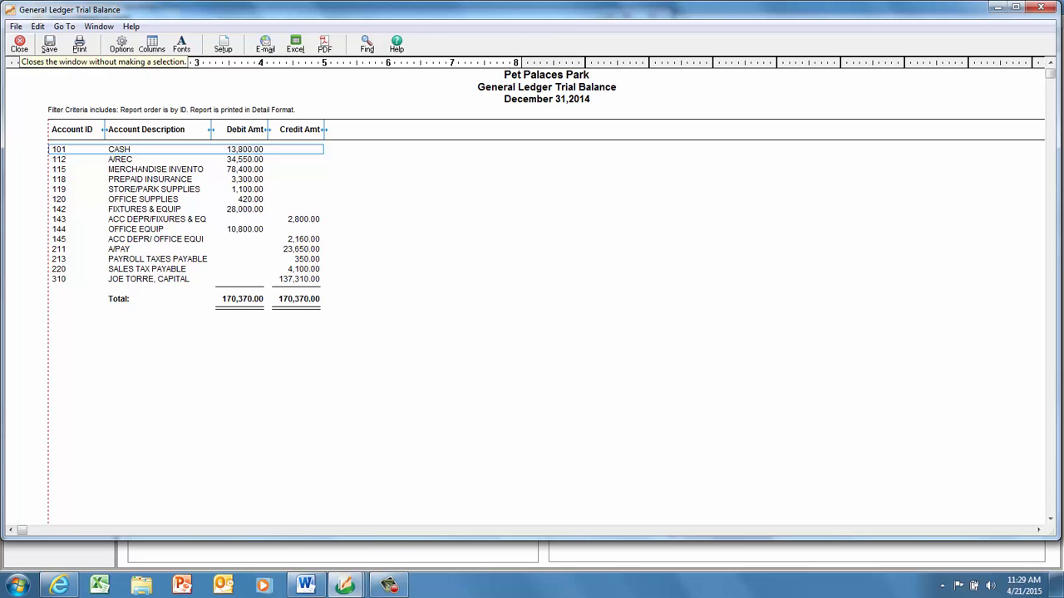
- Close the trial balance report and the report selection window to return to the Banking page
left_click(18, 44)
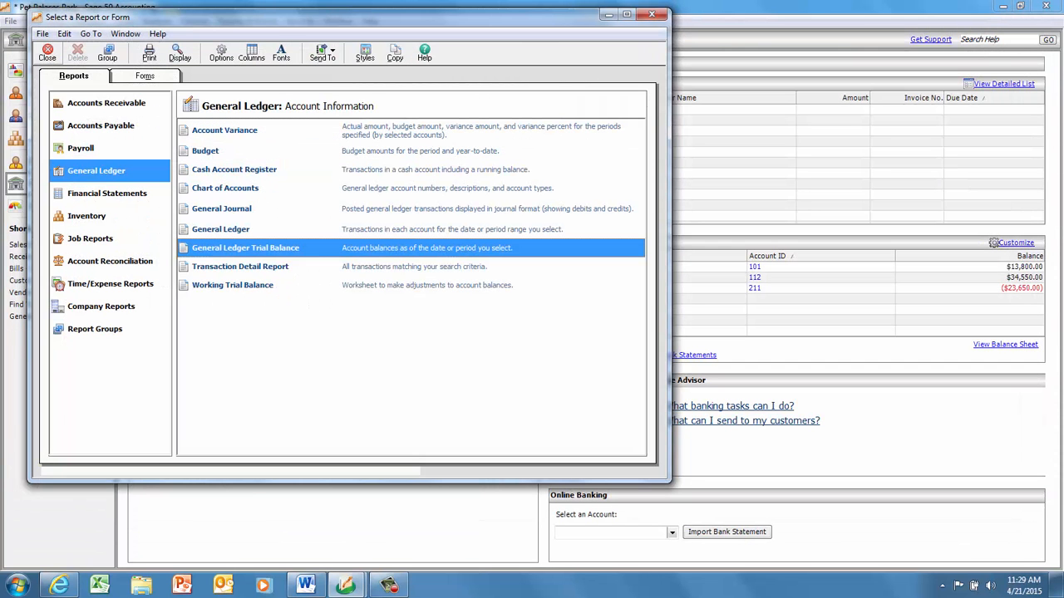
left_click(48, 53)
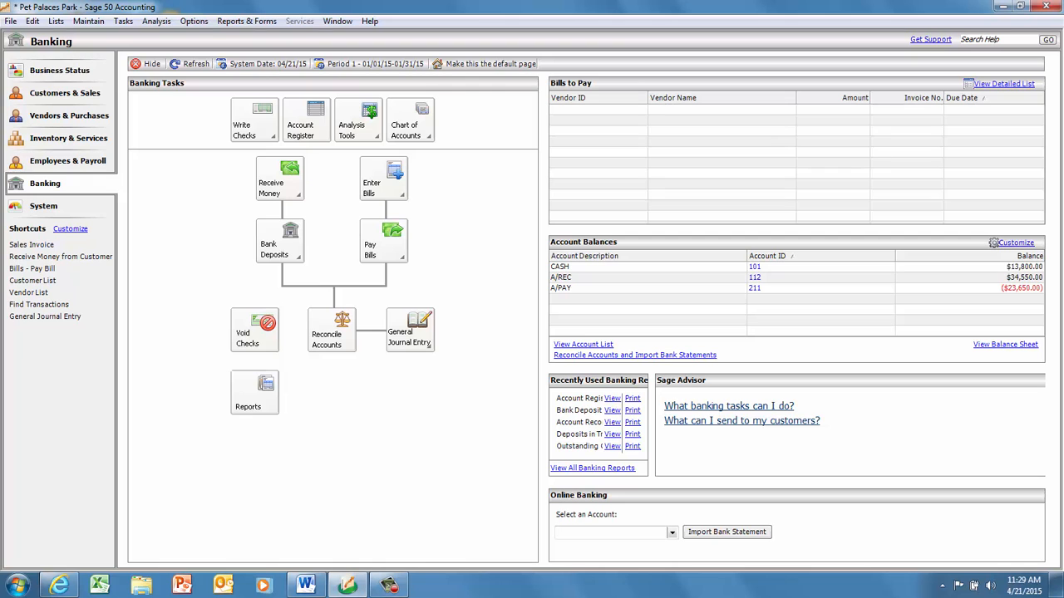
left_click(388, 585)
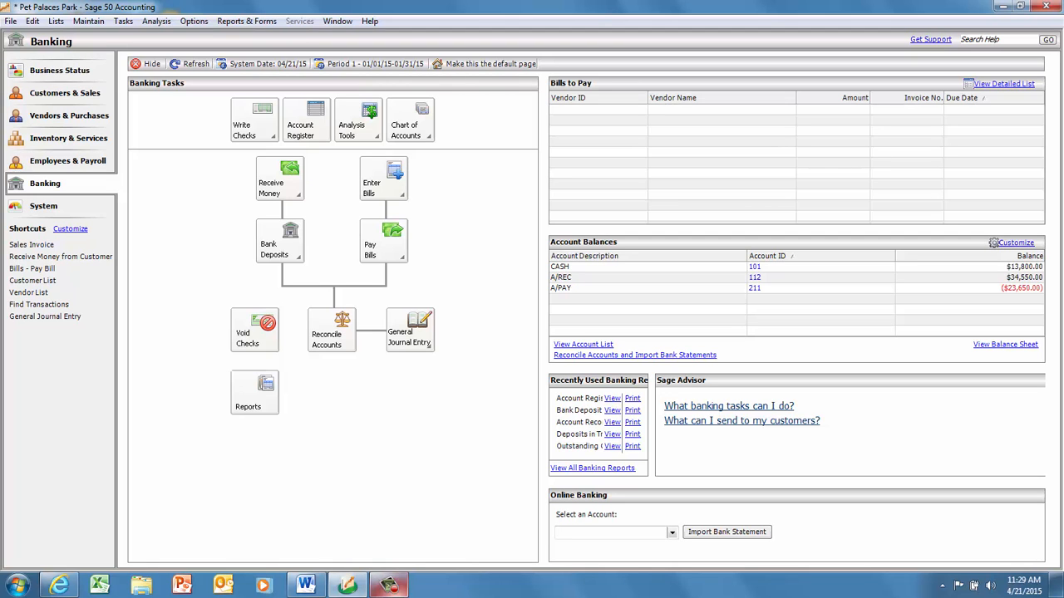